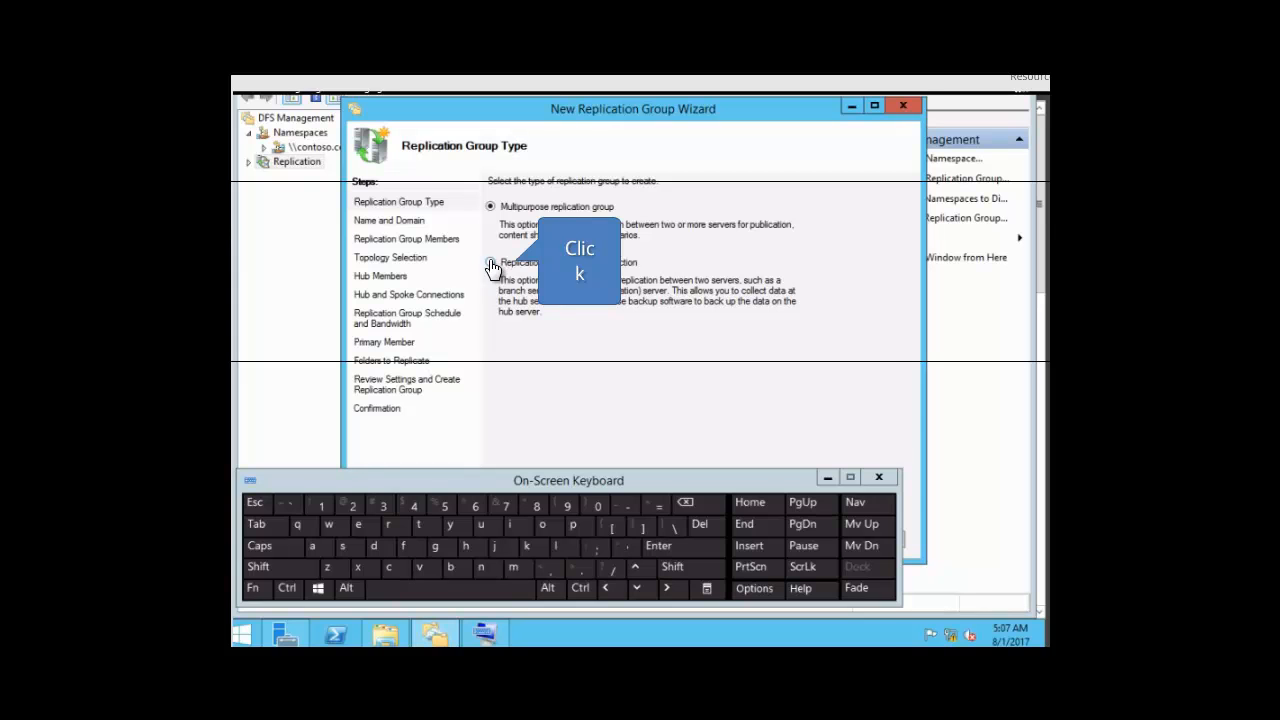
# Step: Choose the replication group type for data collection and name the group "sales replication group" in the contoso.com domain
pyautogui.click(491, 263)
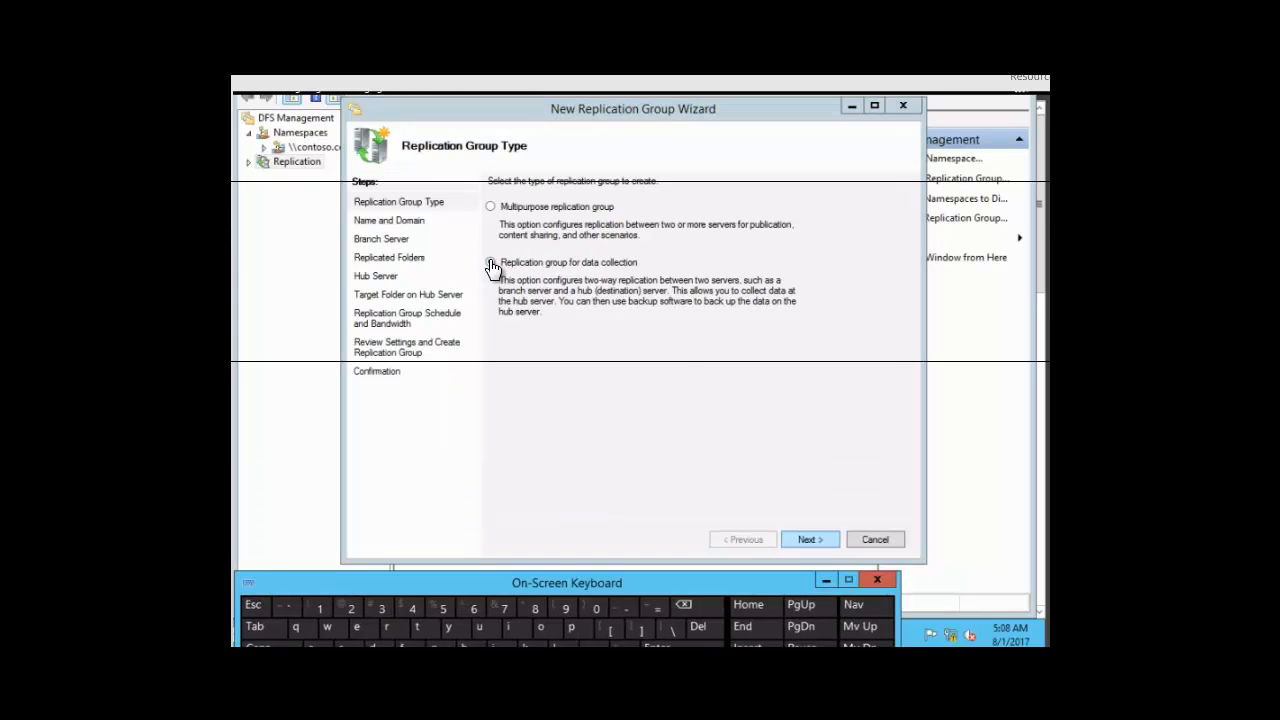
pyautogui.click(491, 263)
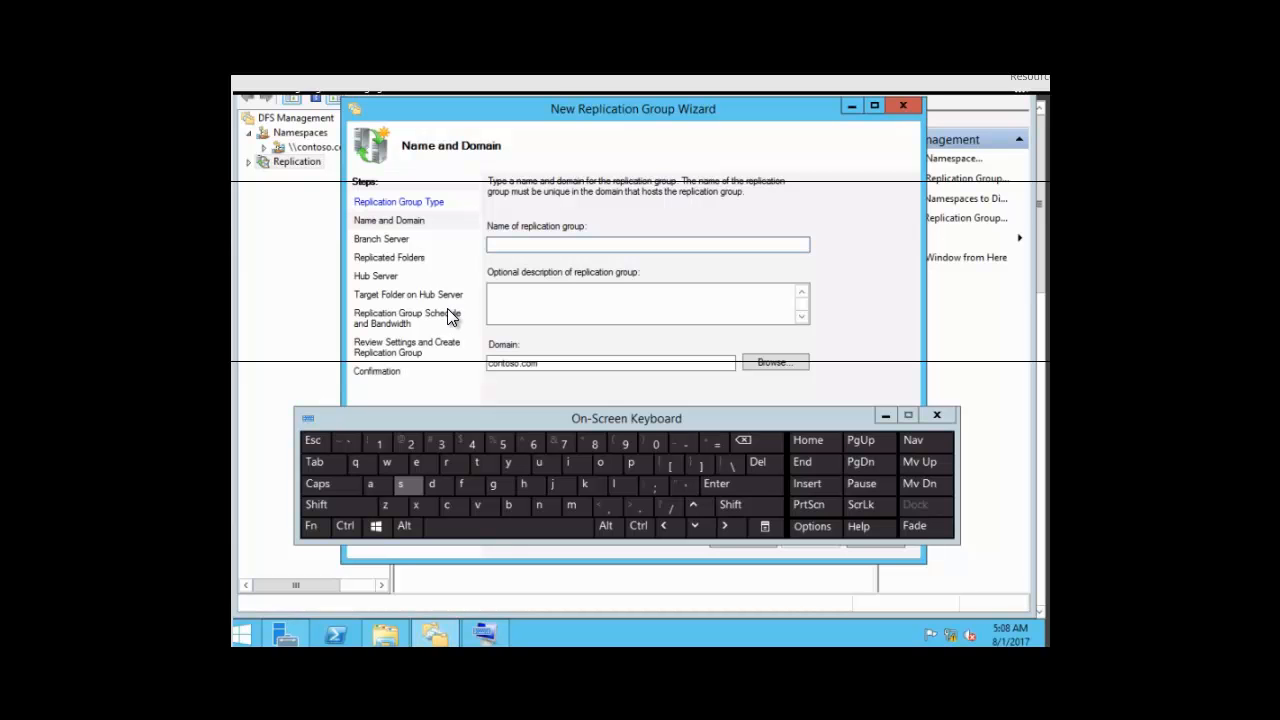
pyautogui.click(406, 490)
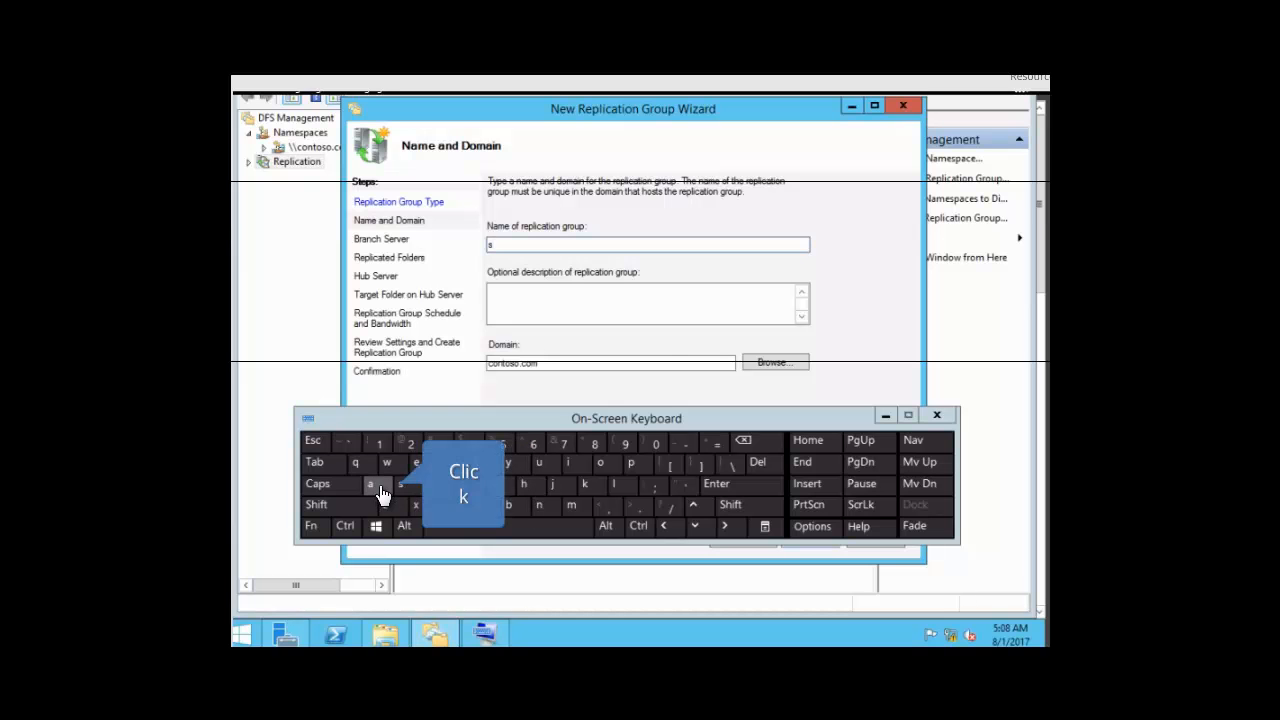
pyautogui.click(380, 490)
pyautogui.click(620, 485)
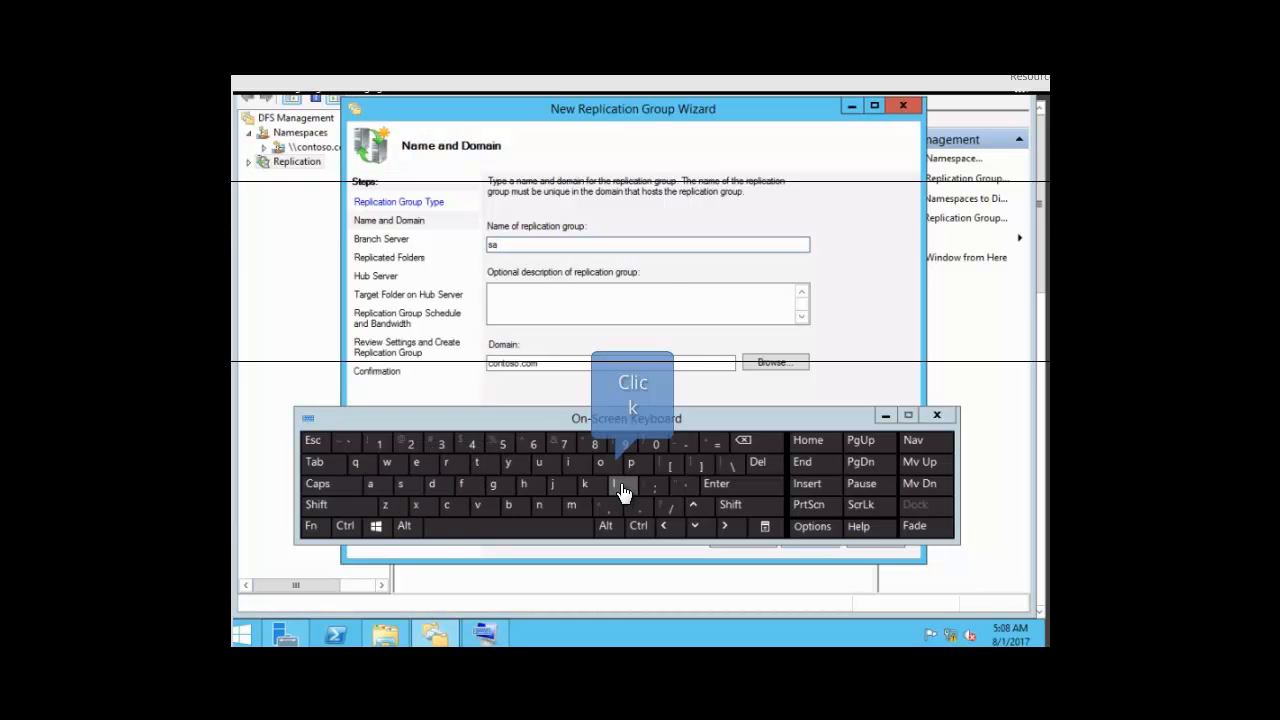
pyautogui.click(417, 462)
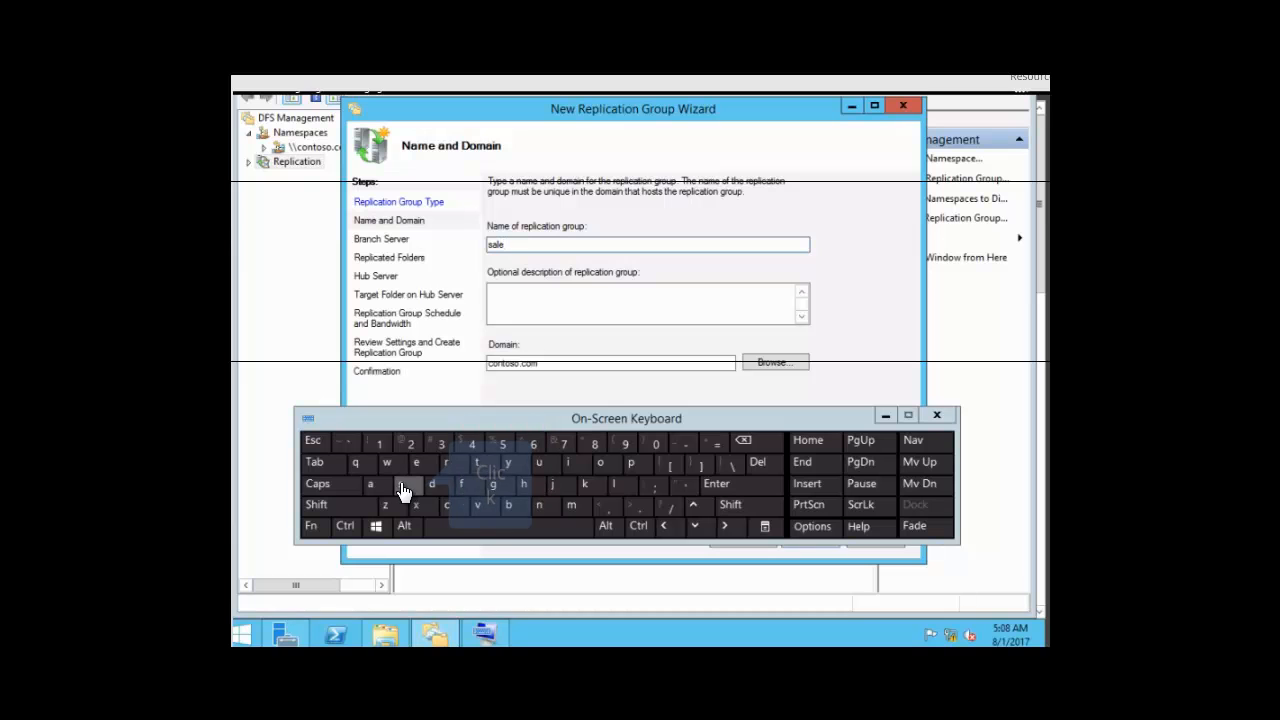
pyautogui.click(404, 490)
pyautogui.click(484, 528)
pyautogui.click(474, 532)
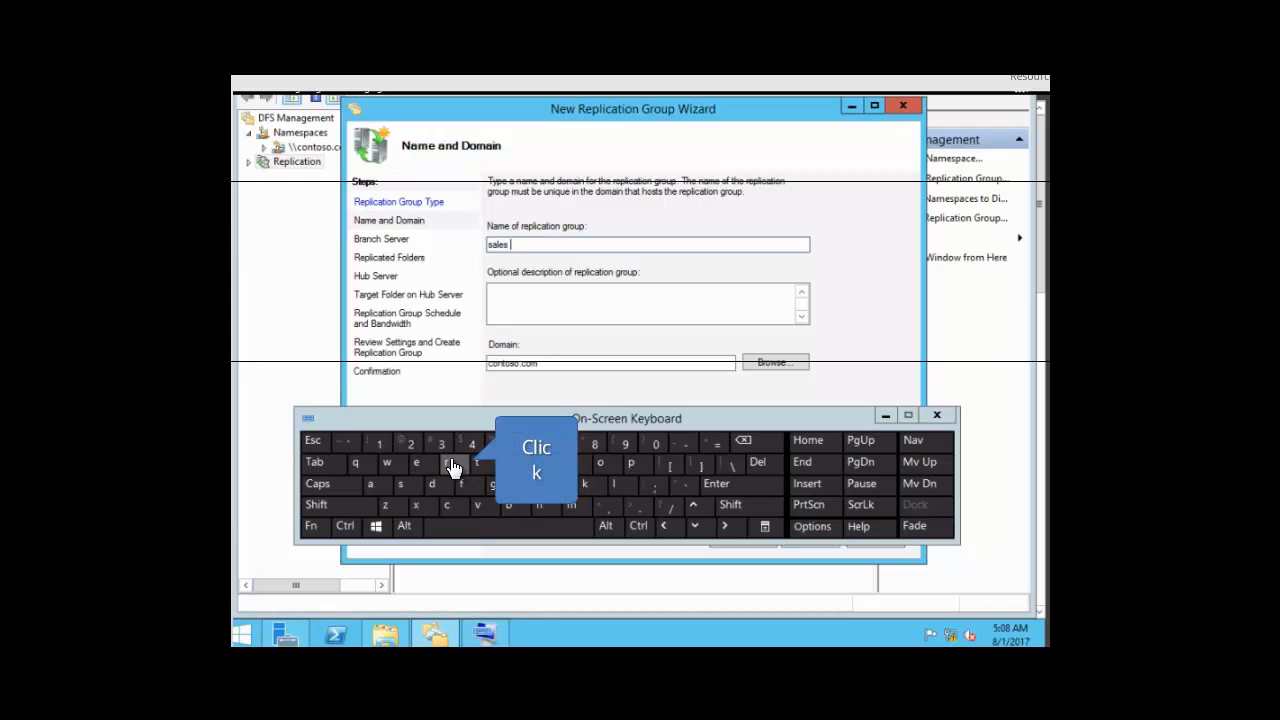
pyautogui.click(450, 465)
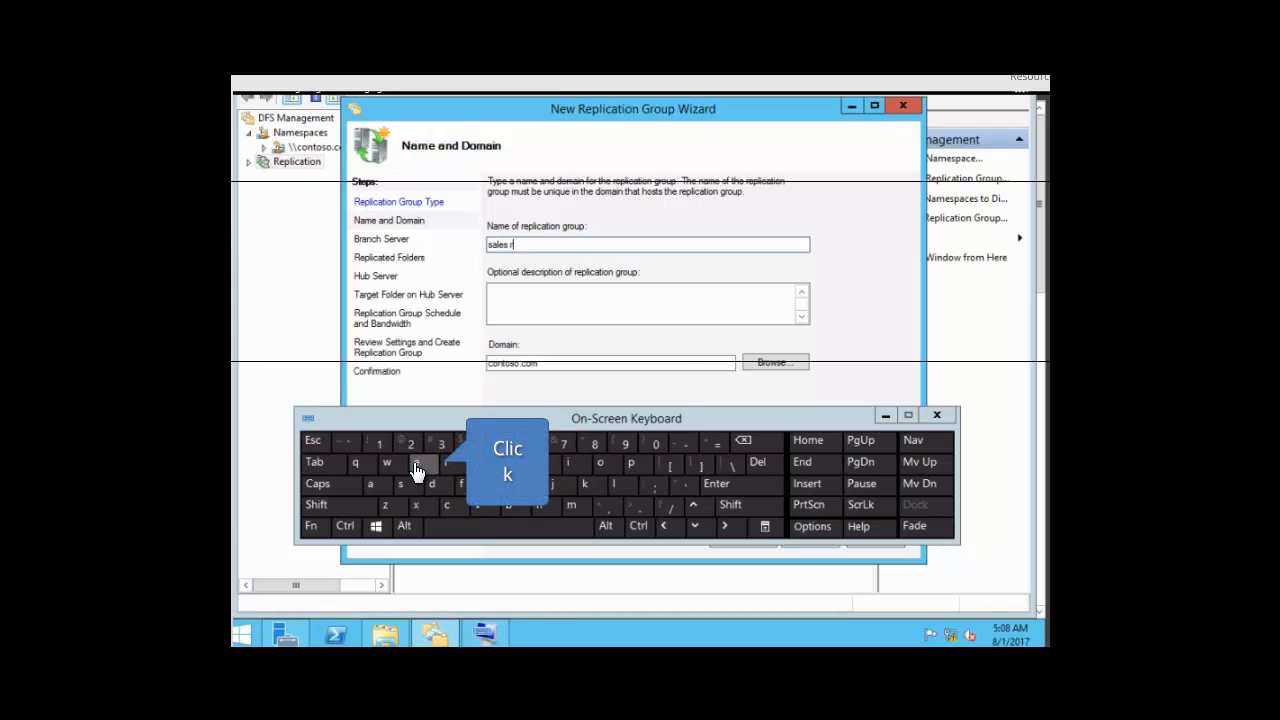
pyautogui.click(422, 464)
pyautogui.click(633, 468)
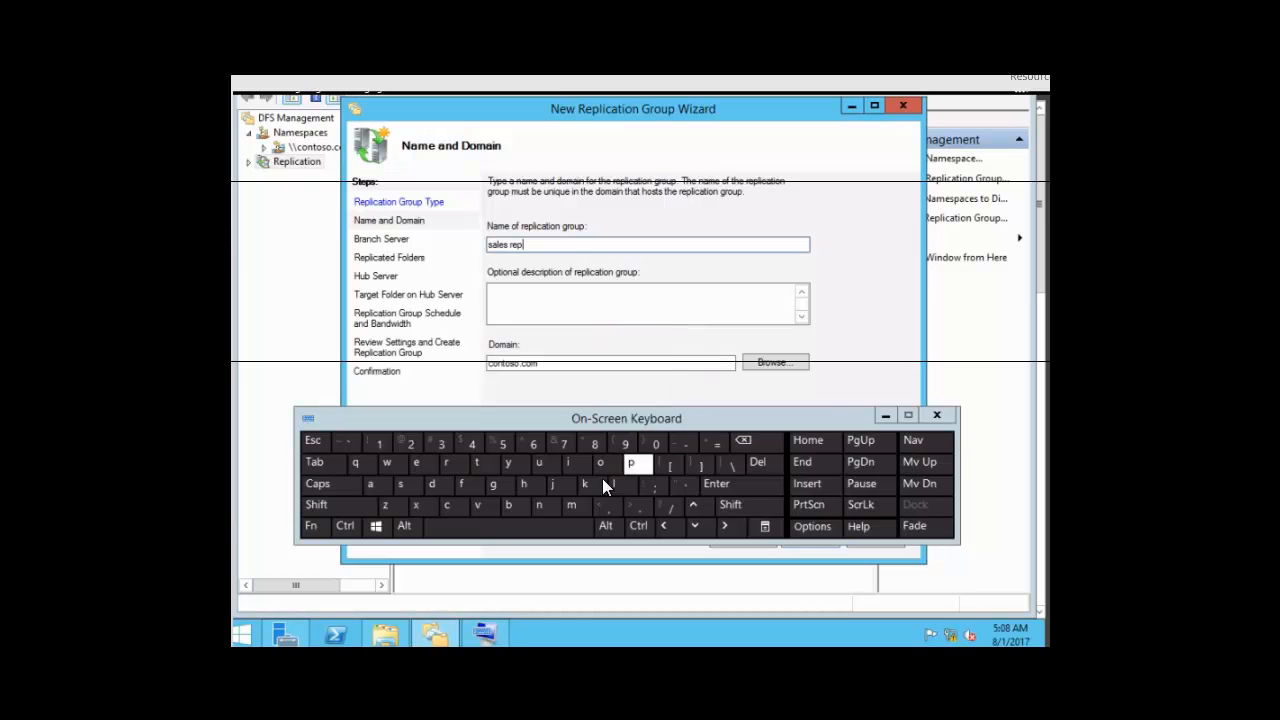
pyautogui.click(617, 485)
pyautogui.click(575, 465)
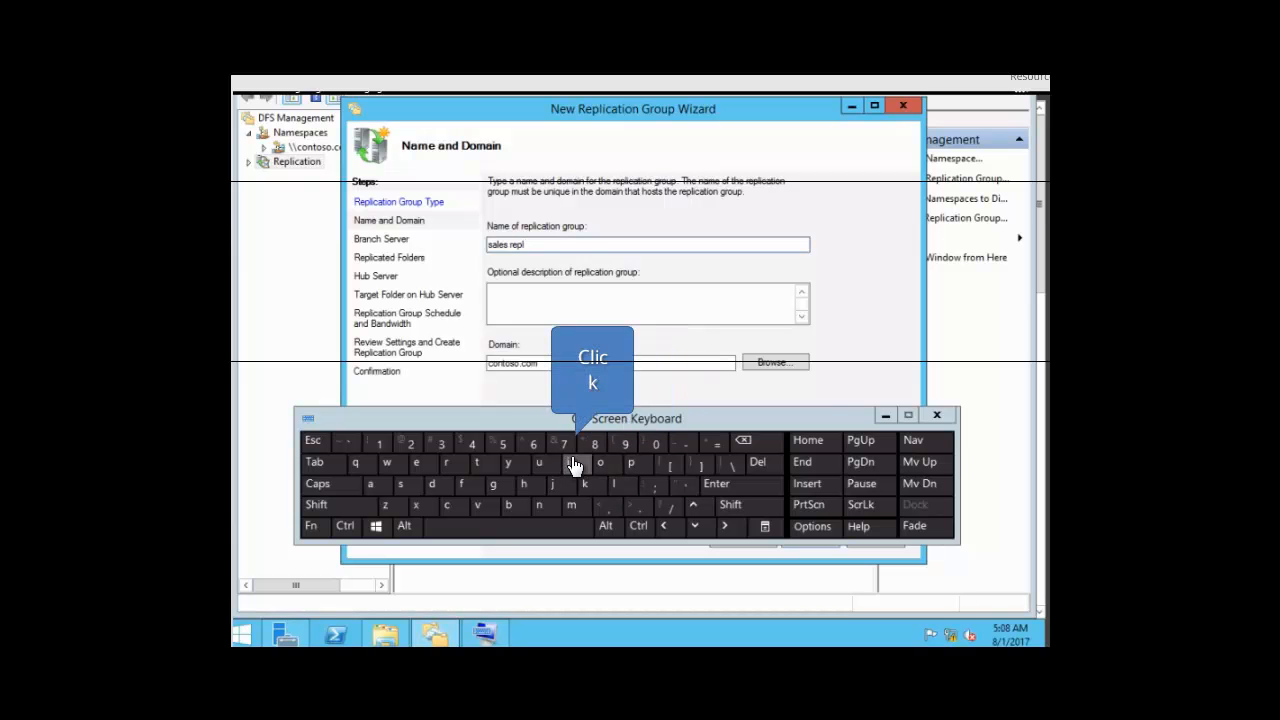
pyautogui.click(447, 505)
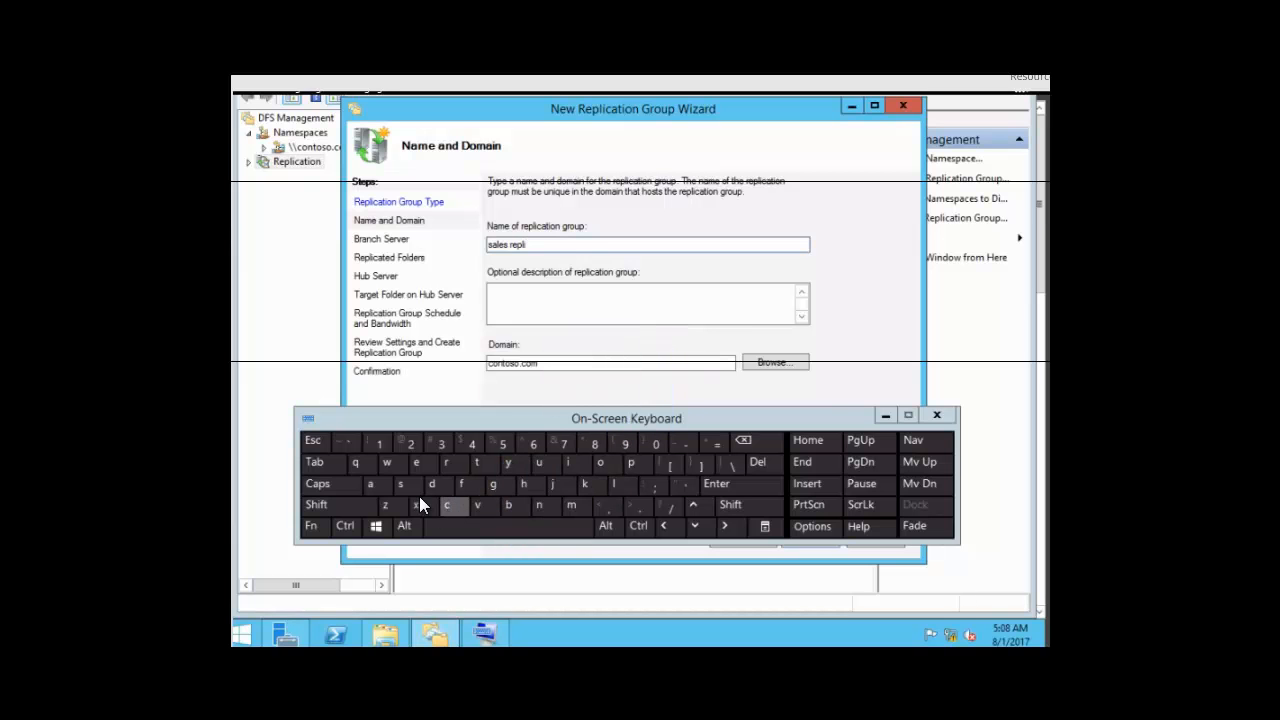
pyautogui.click(377, 482)
pyautogui.click(480, 467)
pyautogui.click(570, 465)
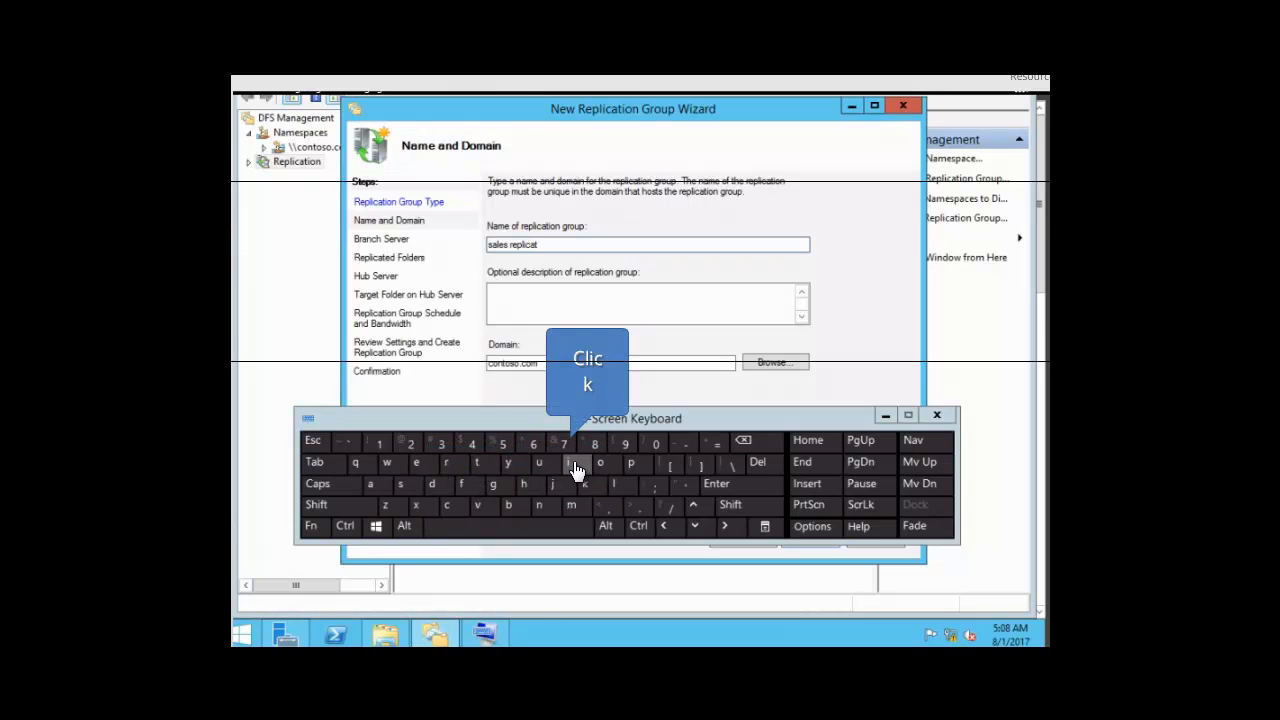
pyautogui.click(598, 465)
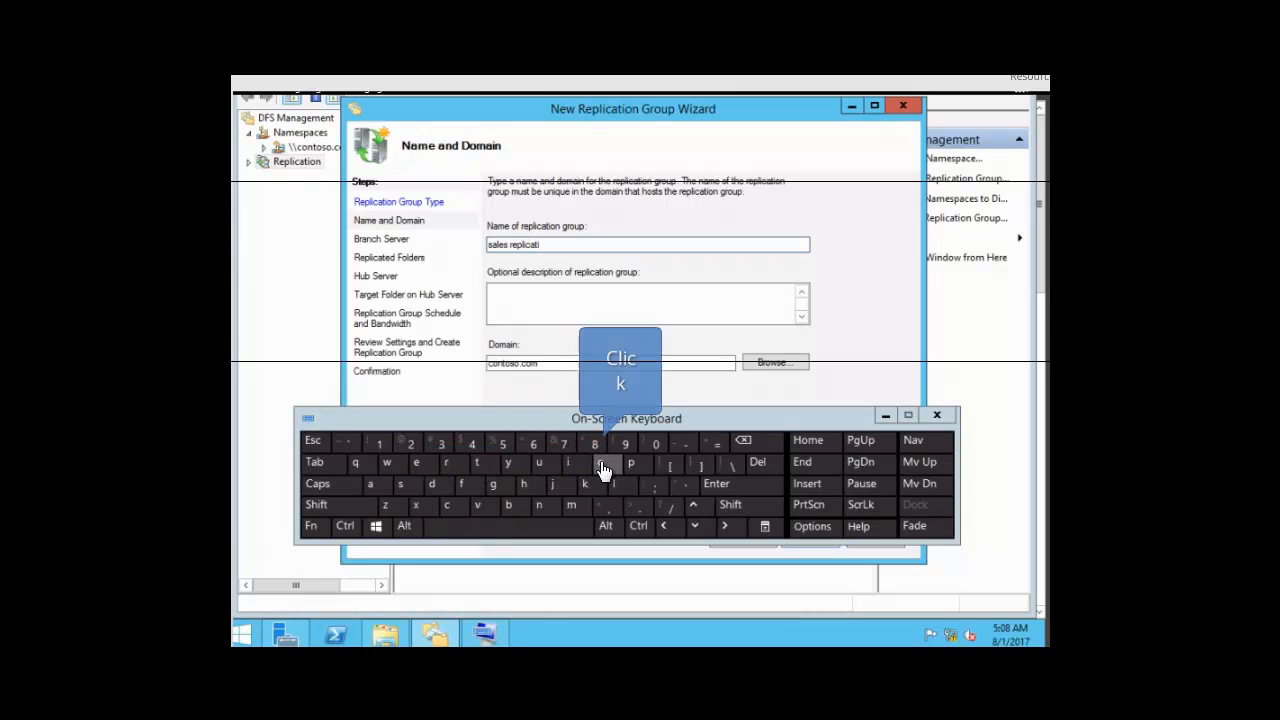
pyautogui.click(540, 507)
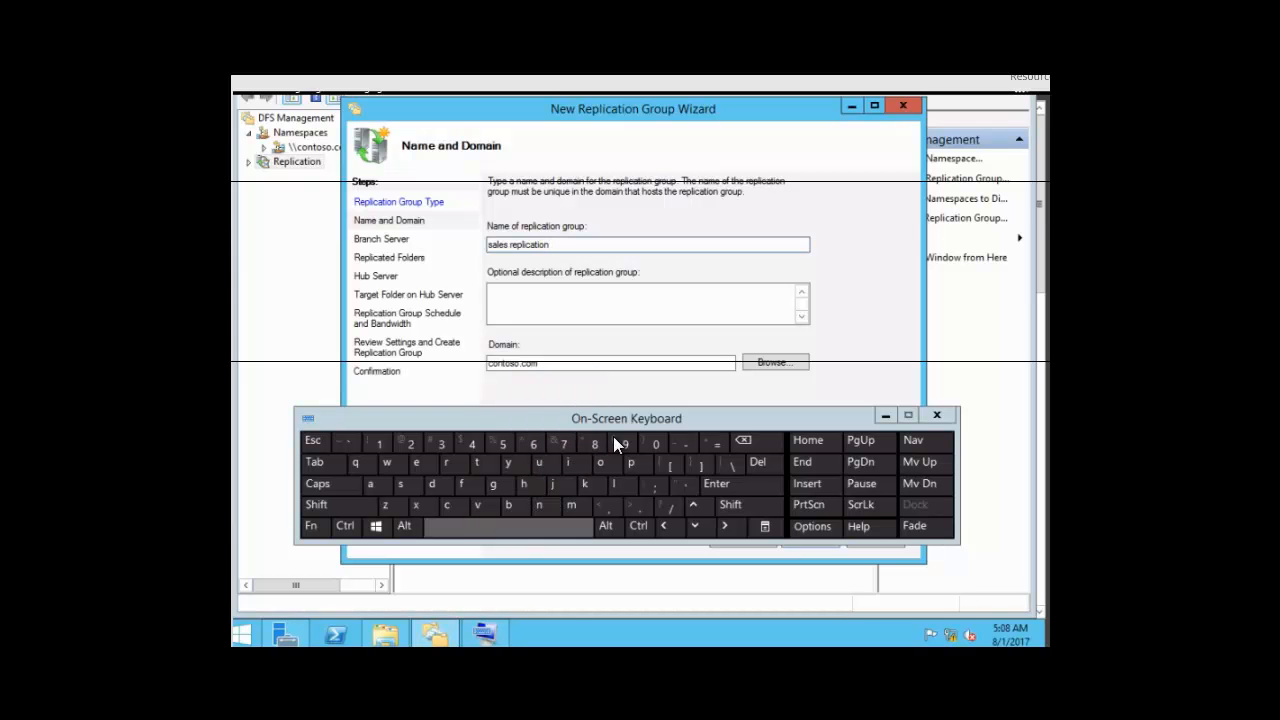
pyautogui.click(548, 522)
pyautogui.click(549, 526)
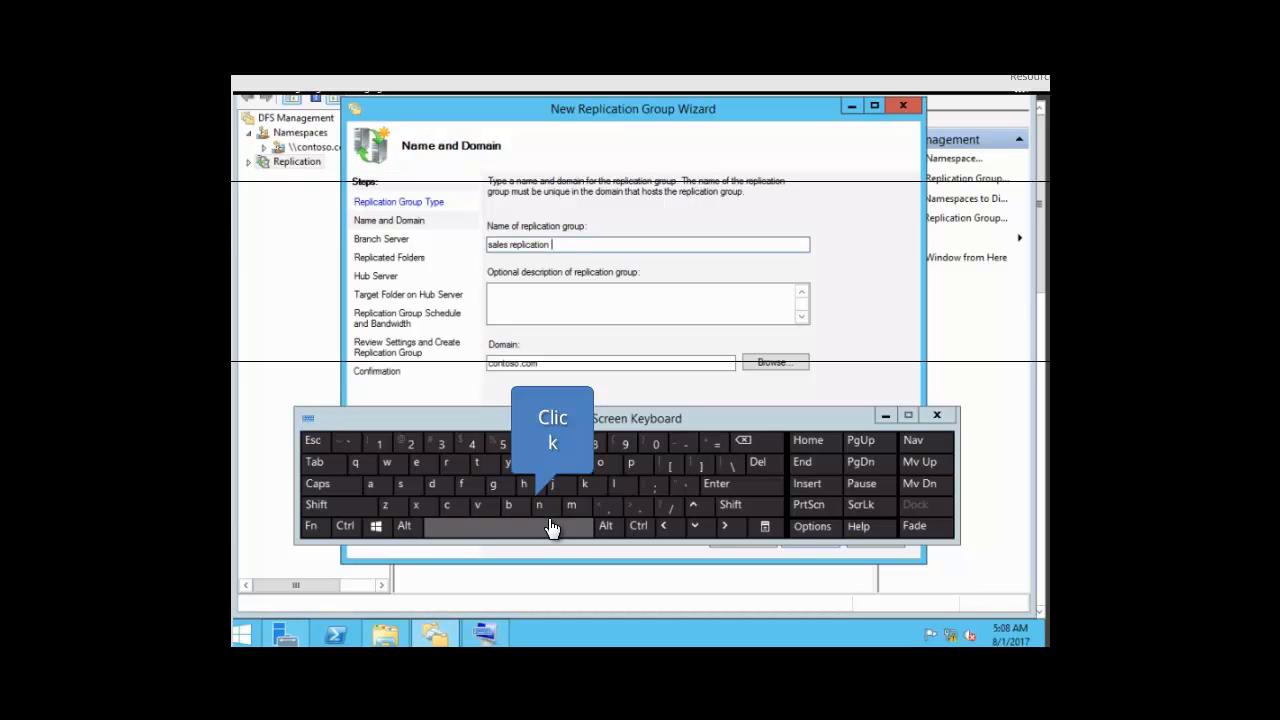
pyautogui.click(498, 487)
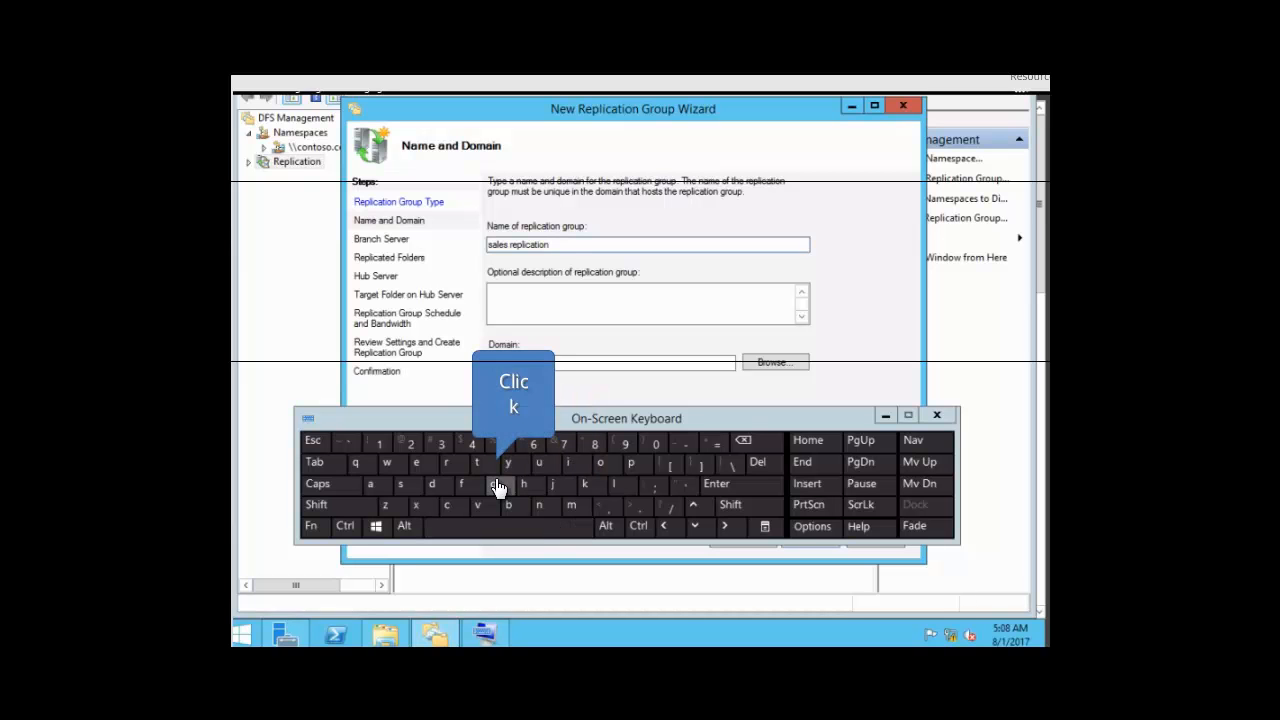
pyautogui.click(446, 463)
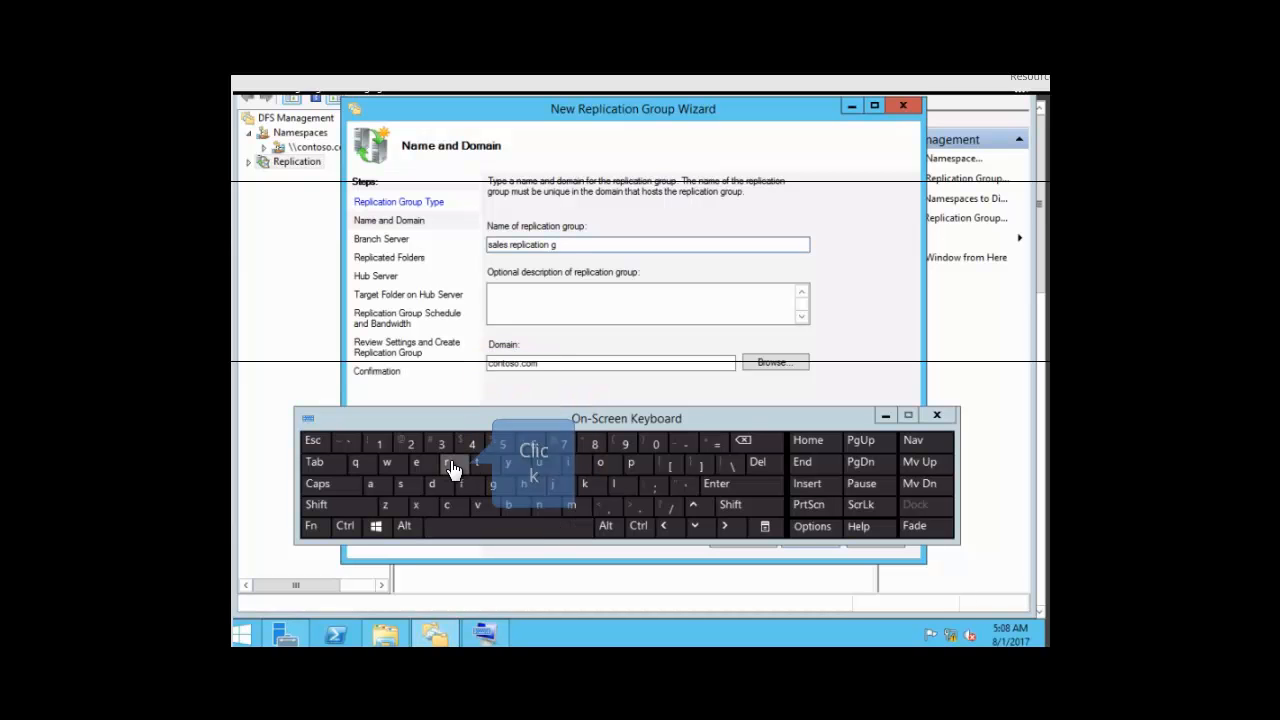
pyautogui.click(606, 466)
pyautogui.click(543, 466)
pyautogui.click(633, 467)
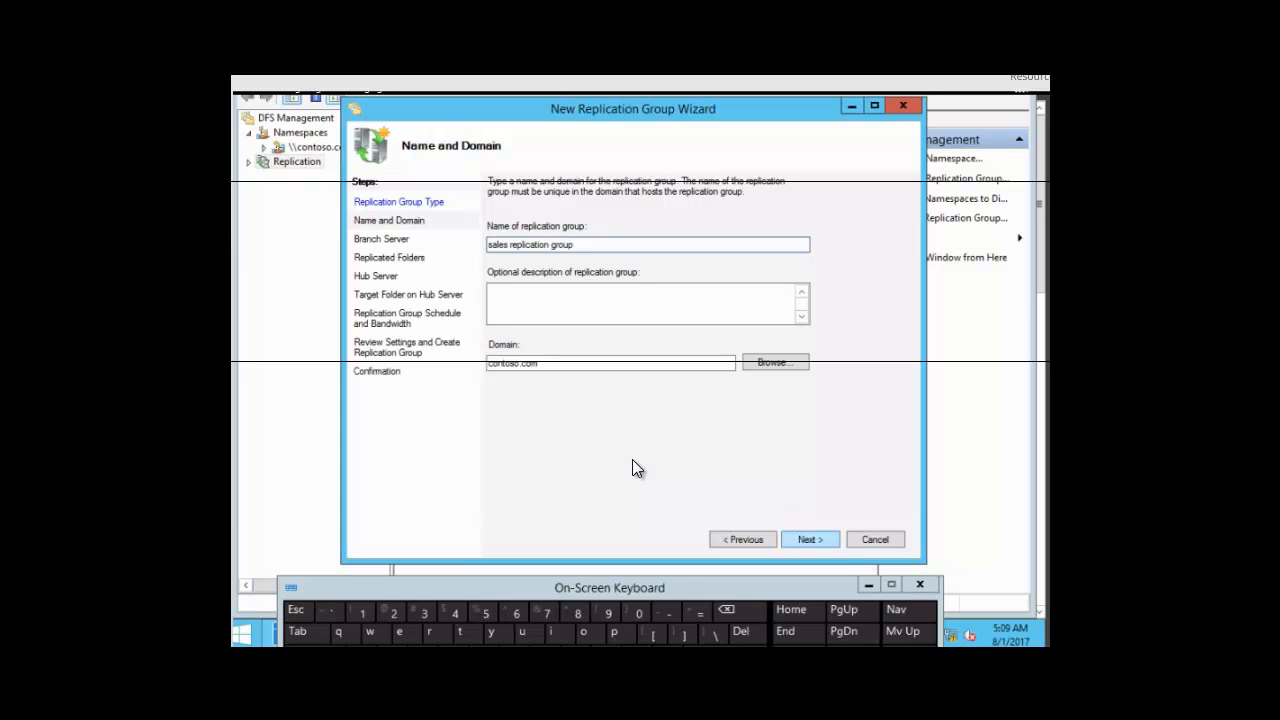
pyautogui.click(807, 541)
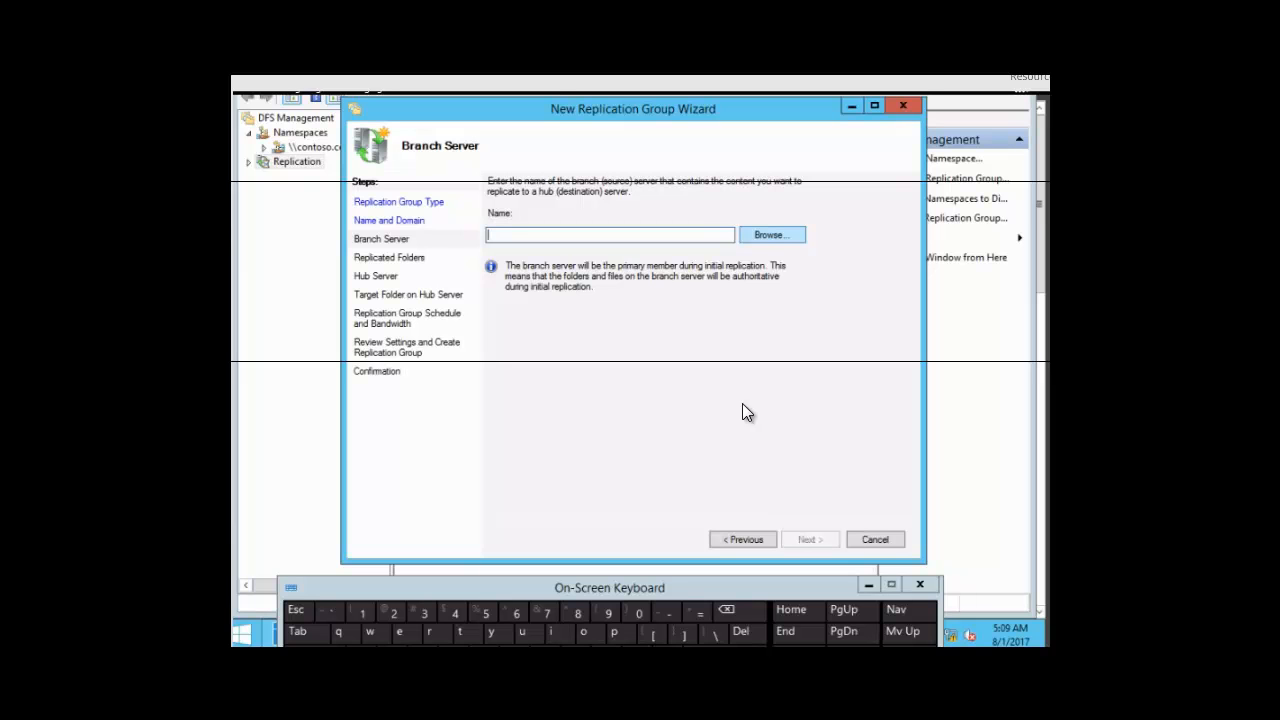
# Step: Find the domain's computers, choose SERVER1 as the branch server, and continue to the replicated folders
pyautogui.click(770, 236)
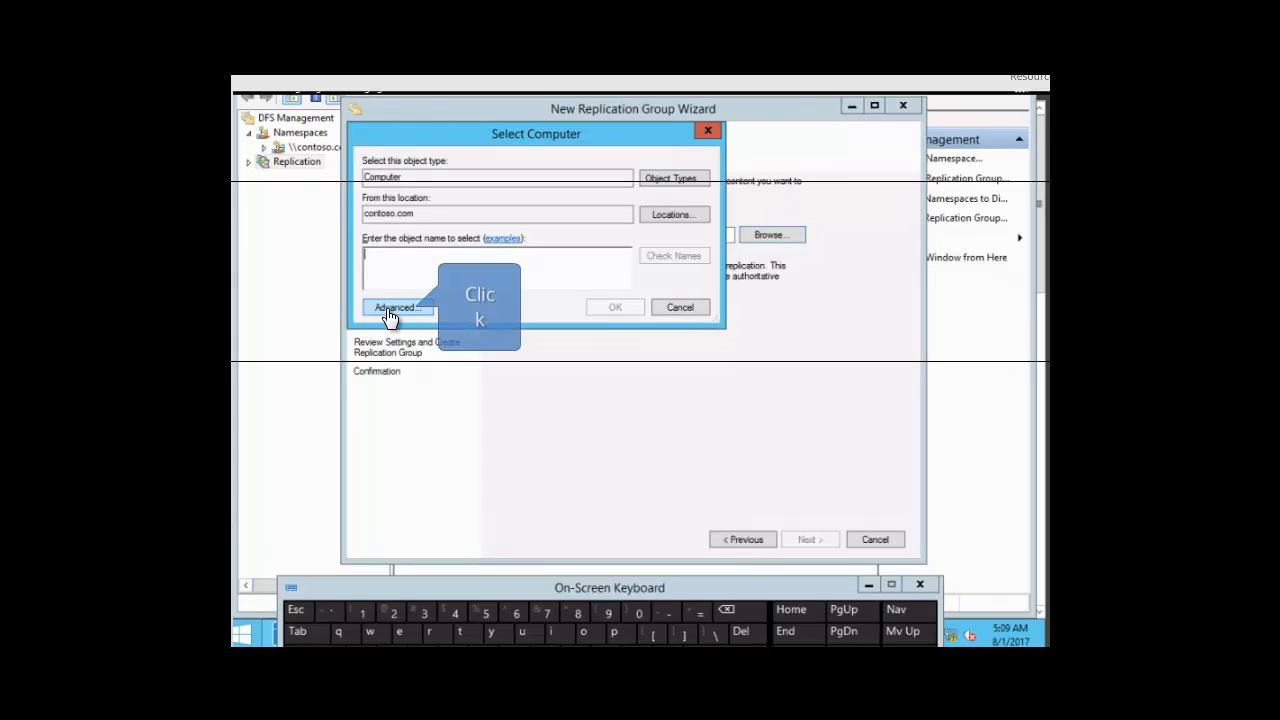
pyautogui.click(405, 310)
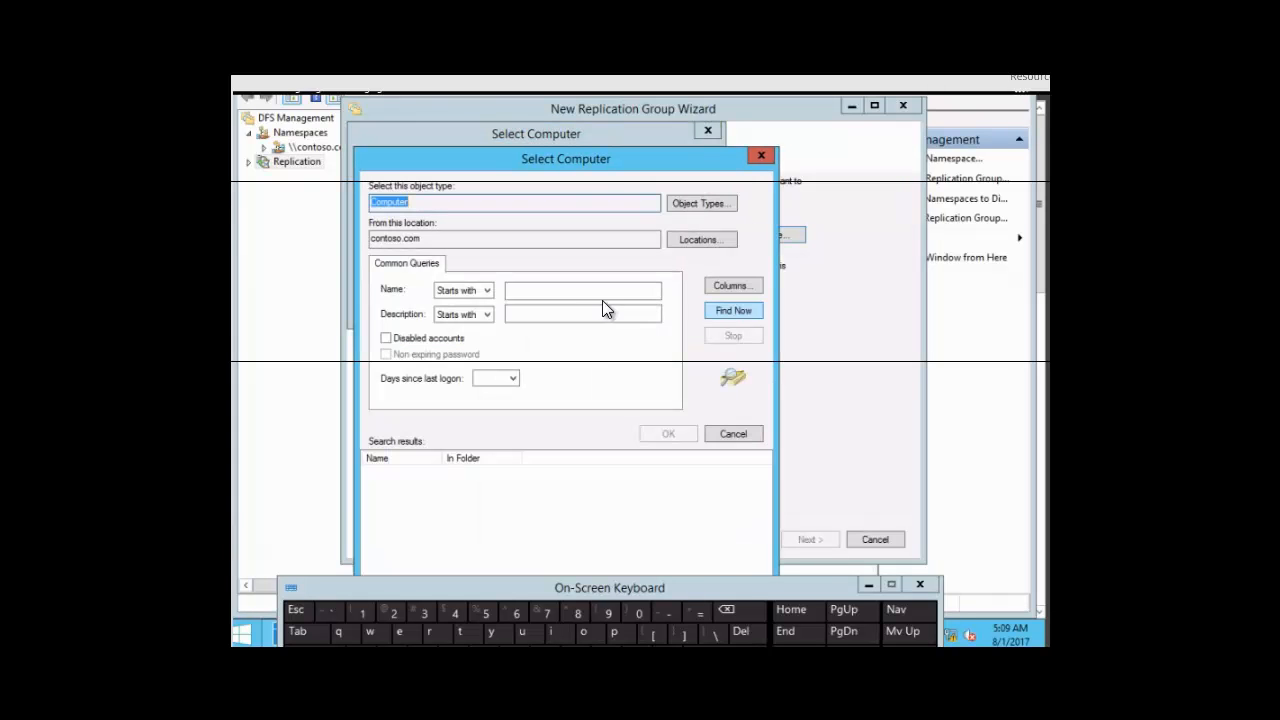
pyautogui.click(733, 312)
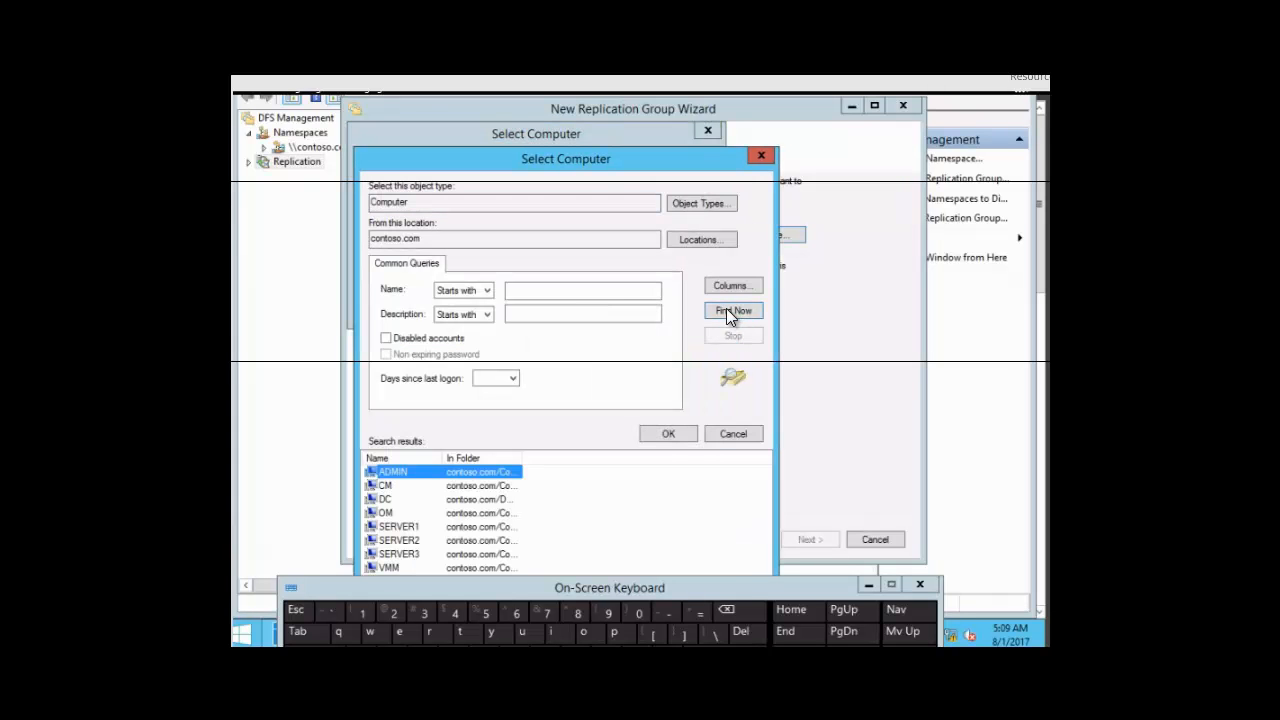
pyautogui.click(392, 528)
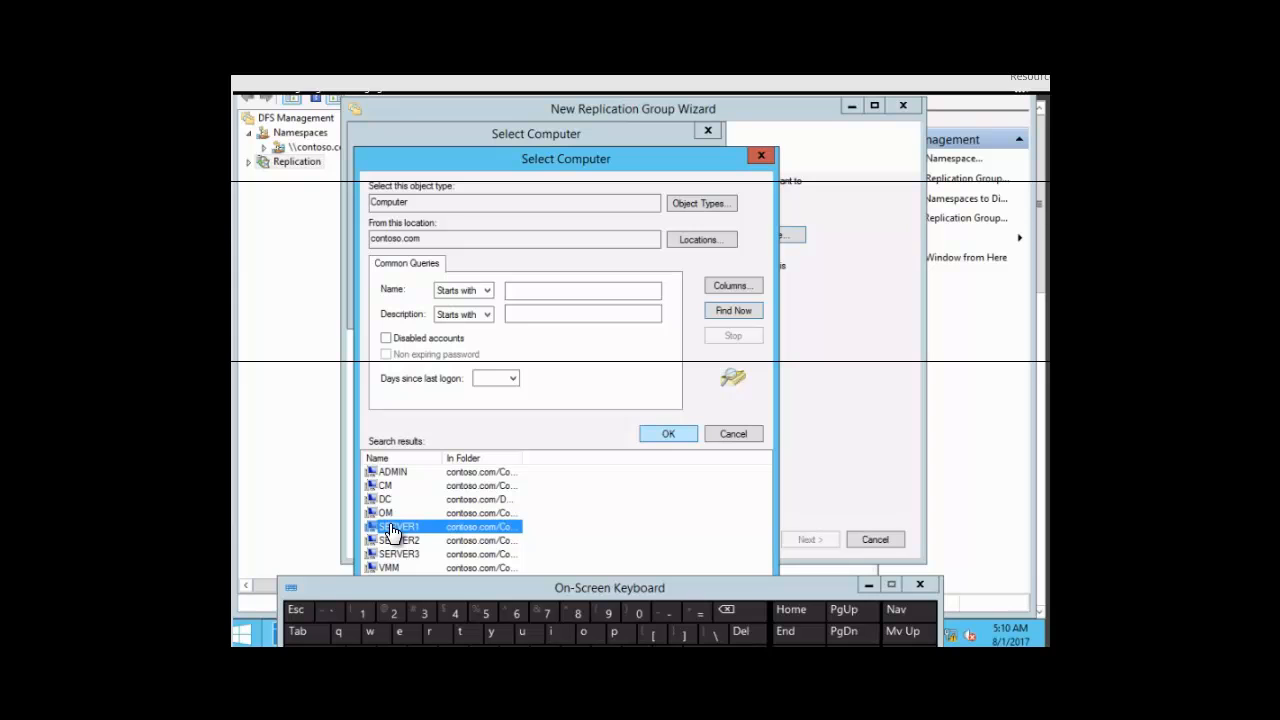
pyautogui.click(661, 431)
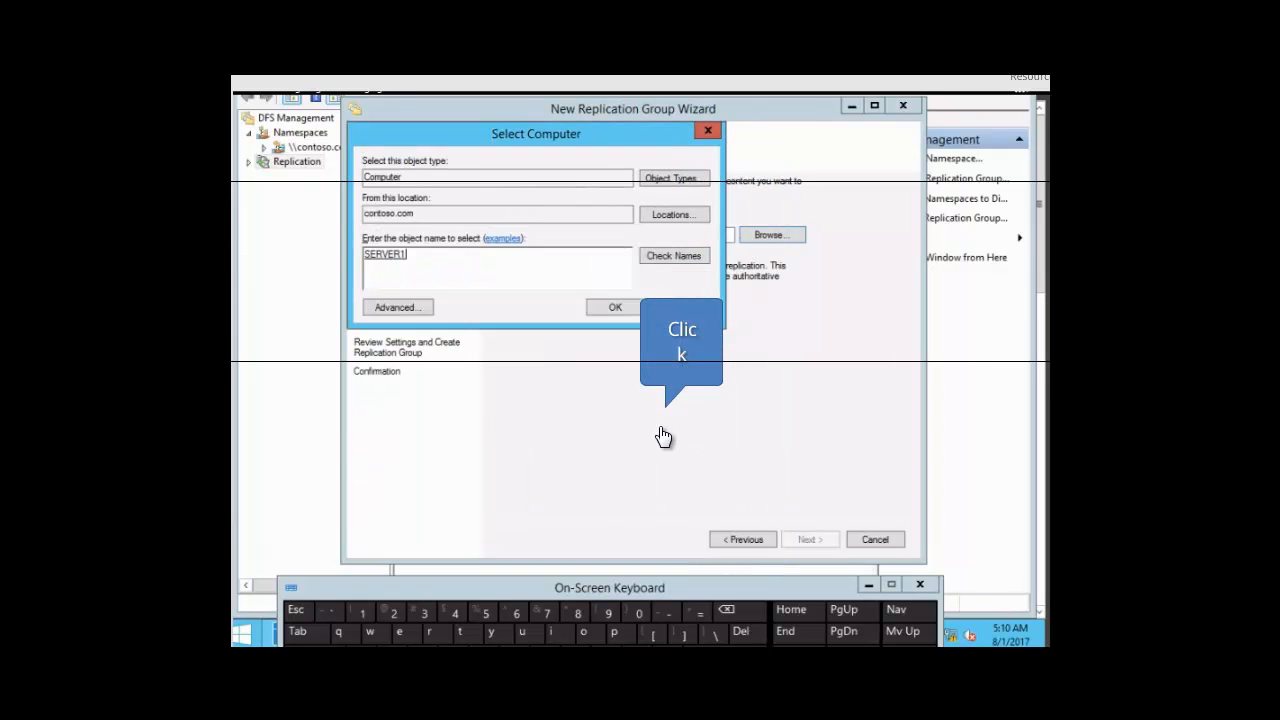
pyautogui.click(622, 309)
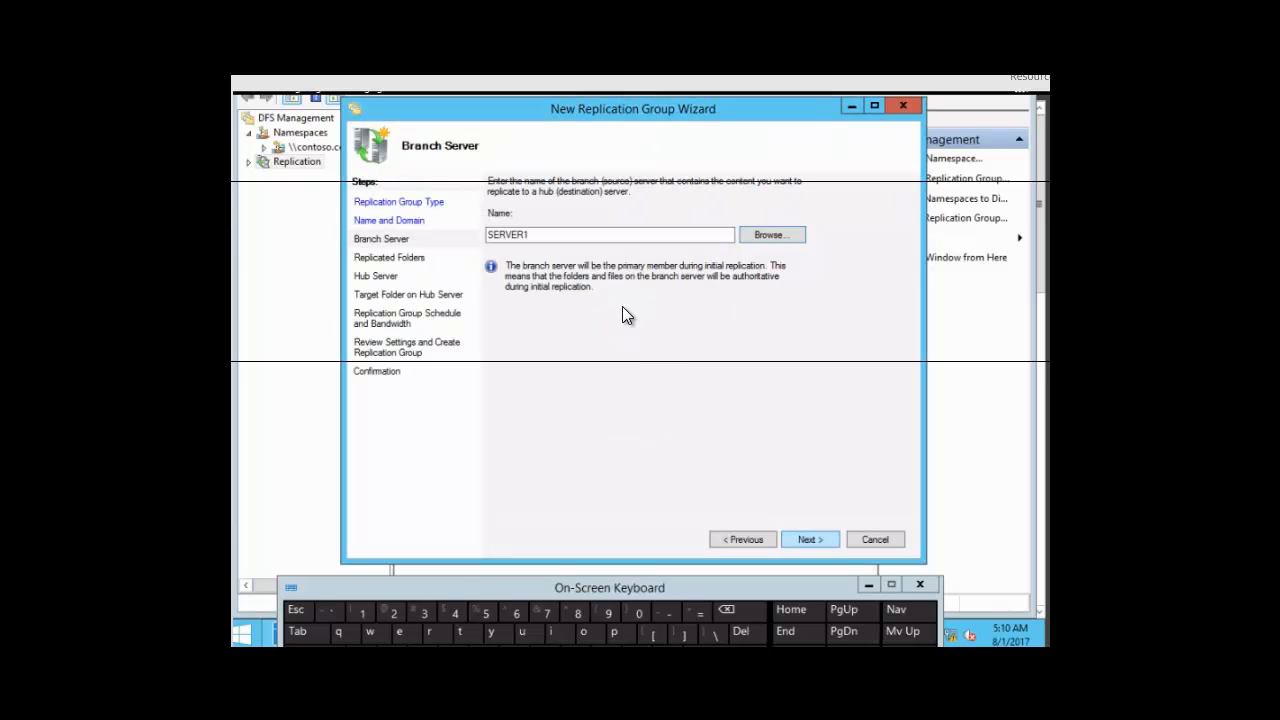
pyautogui.click(810, 539)
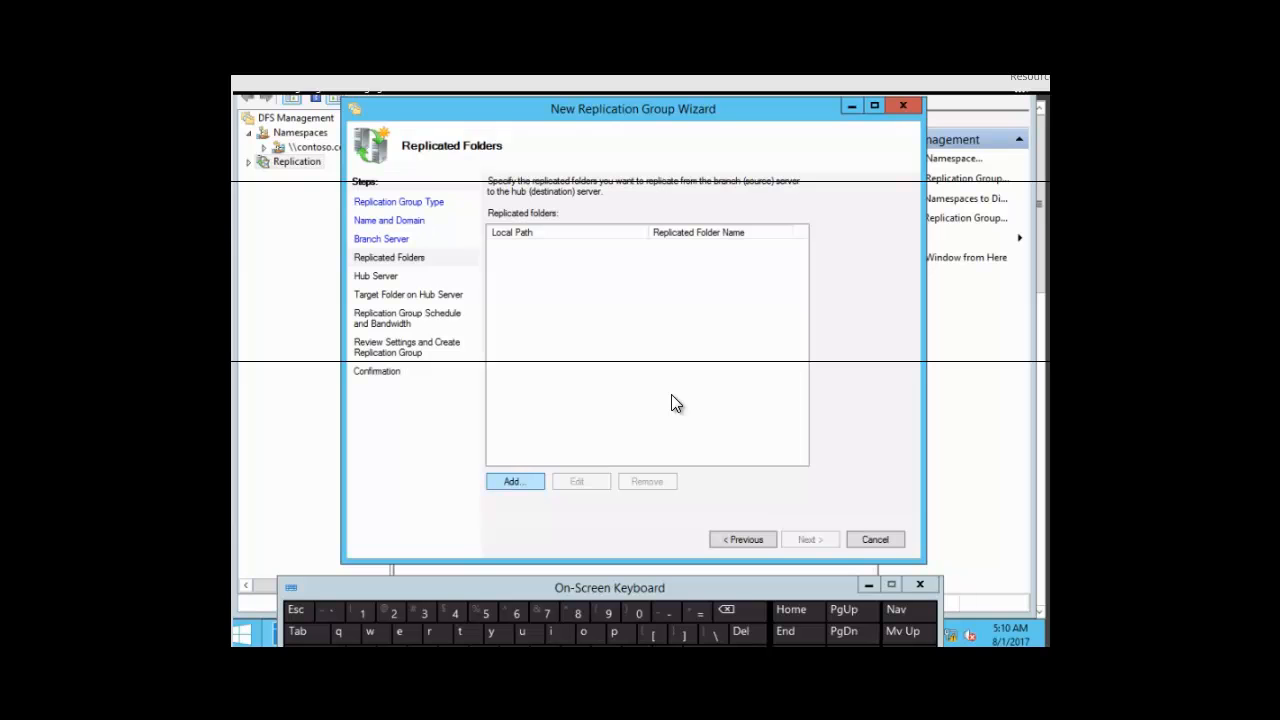
# Step: Add the folder C:\Salesinfo1 on the branch server to the replicated folders, using the name based on its path
pyautogui.click(512, 484)
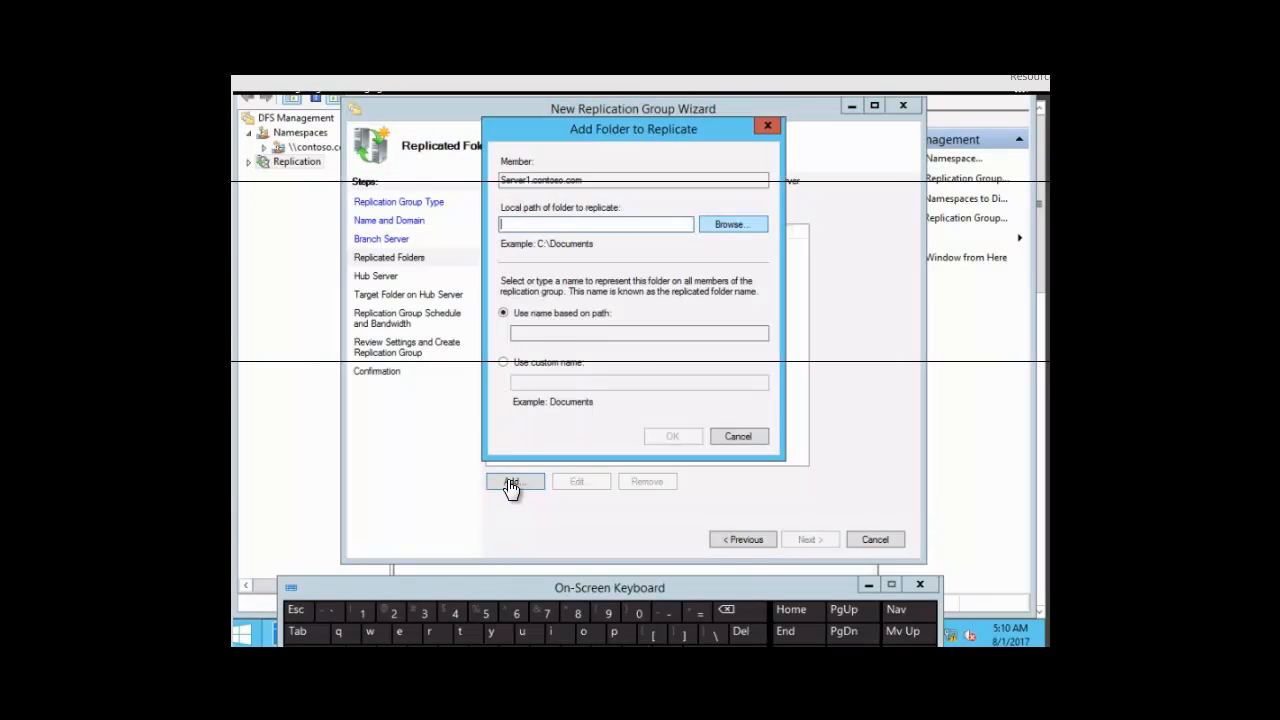
pyautogui.click(715, 226)
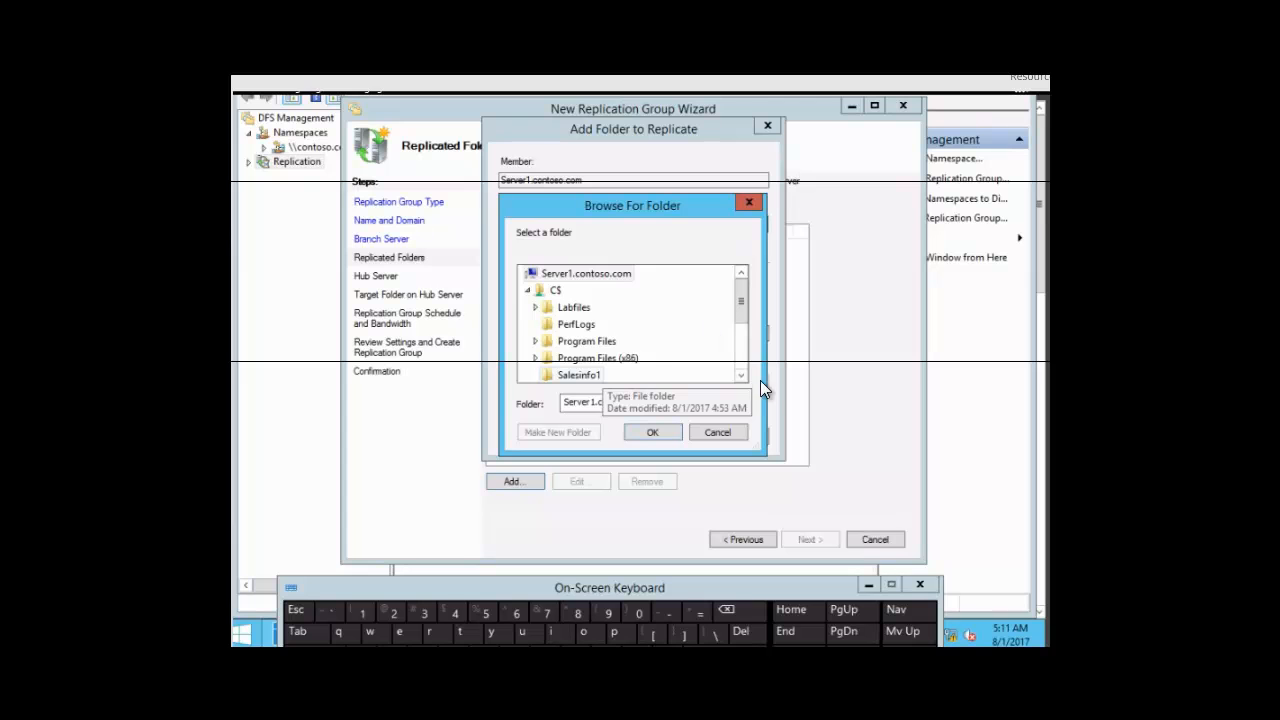
pyautogui.click(585, 377)
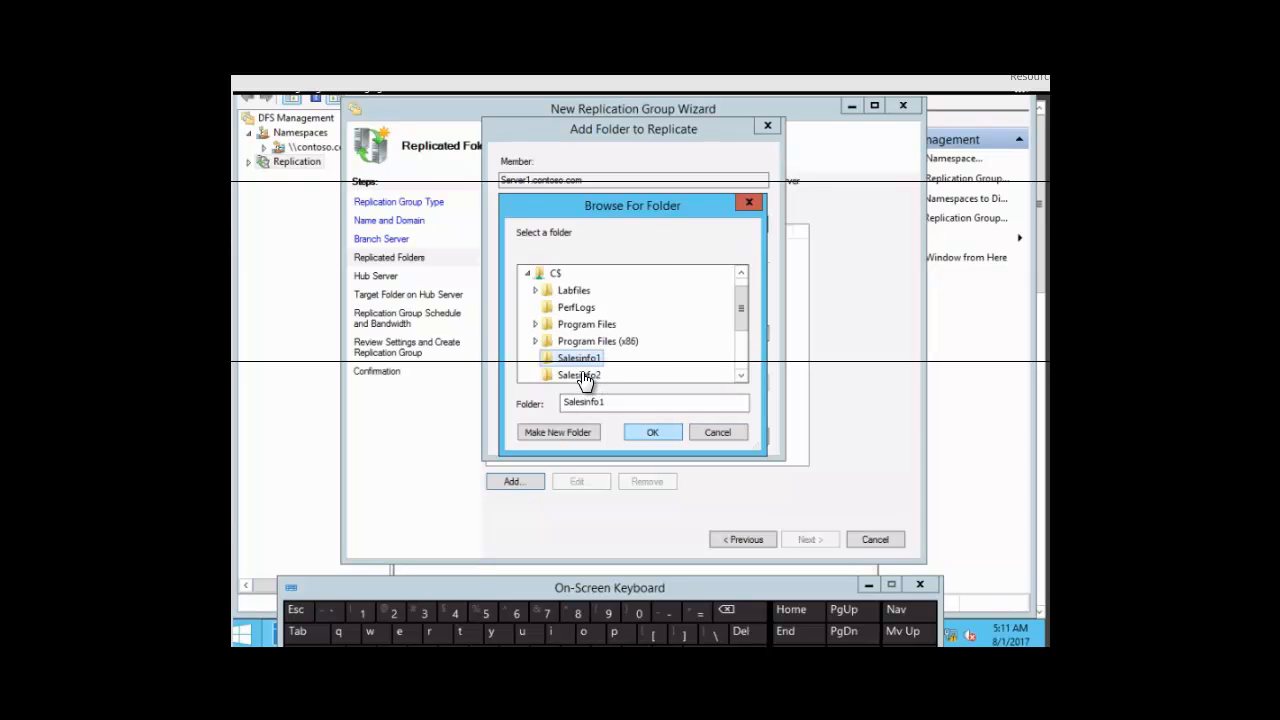
pyautogui.click(640, 430)
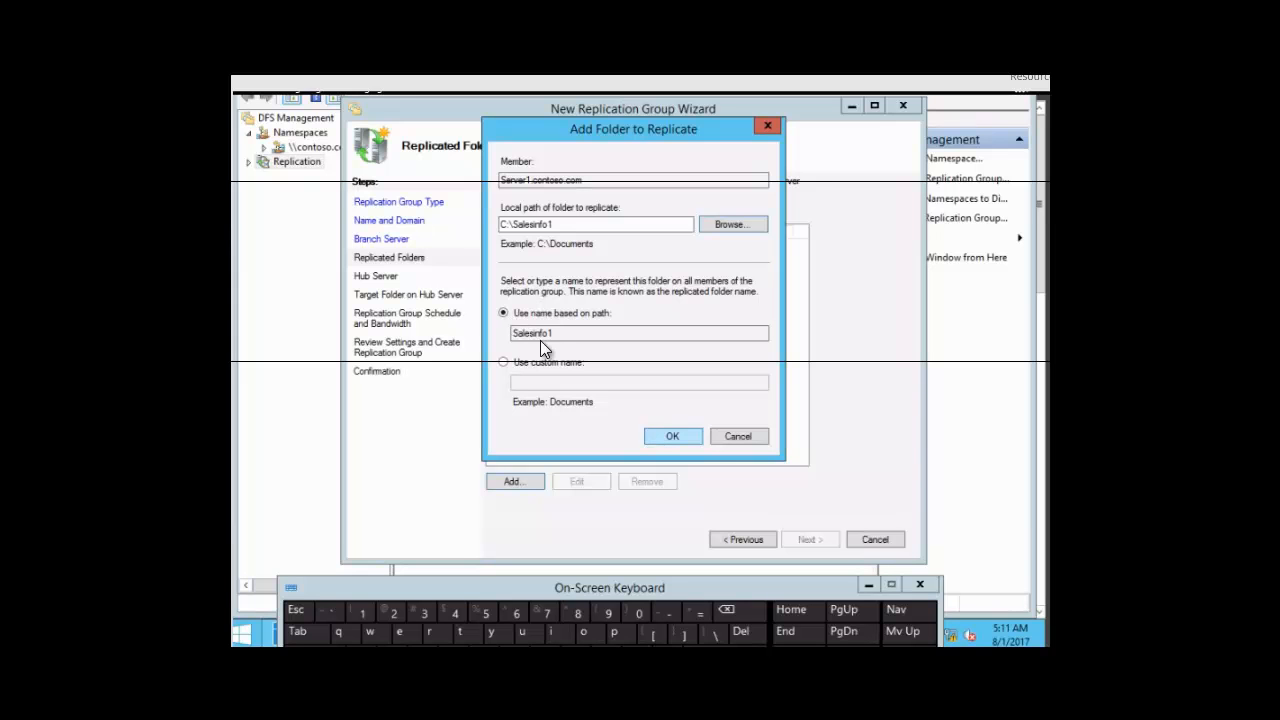
pyautogui.click(670, 438)
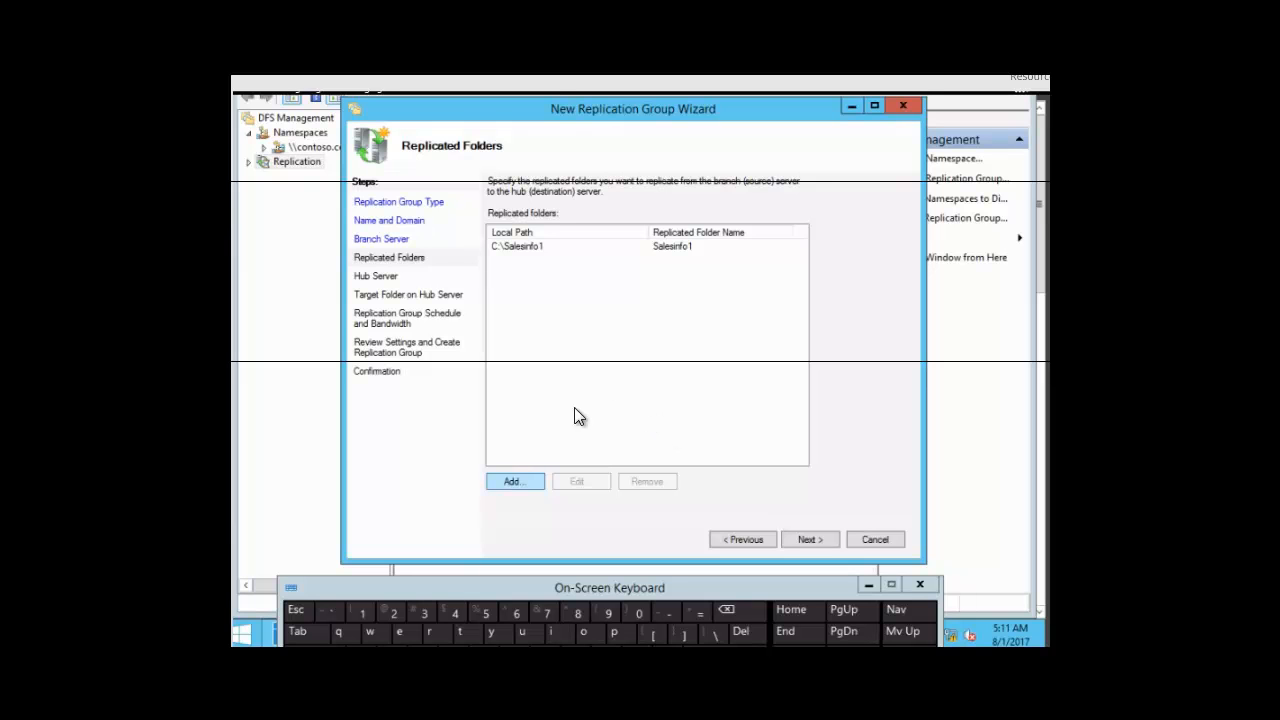
# Step: Add C:\Salesinfo2 as another replicated folder, using the name based on its path
pyautogui.click(514, 487)
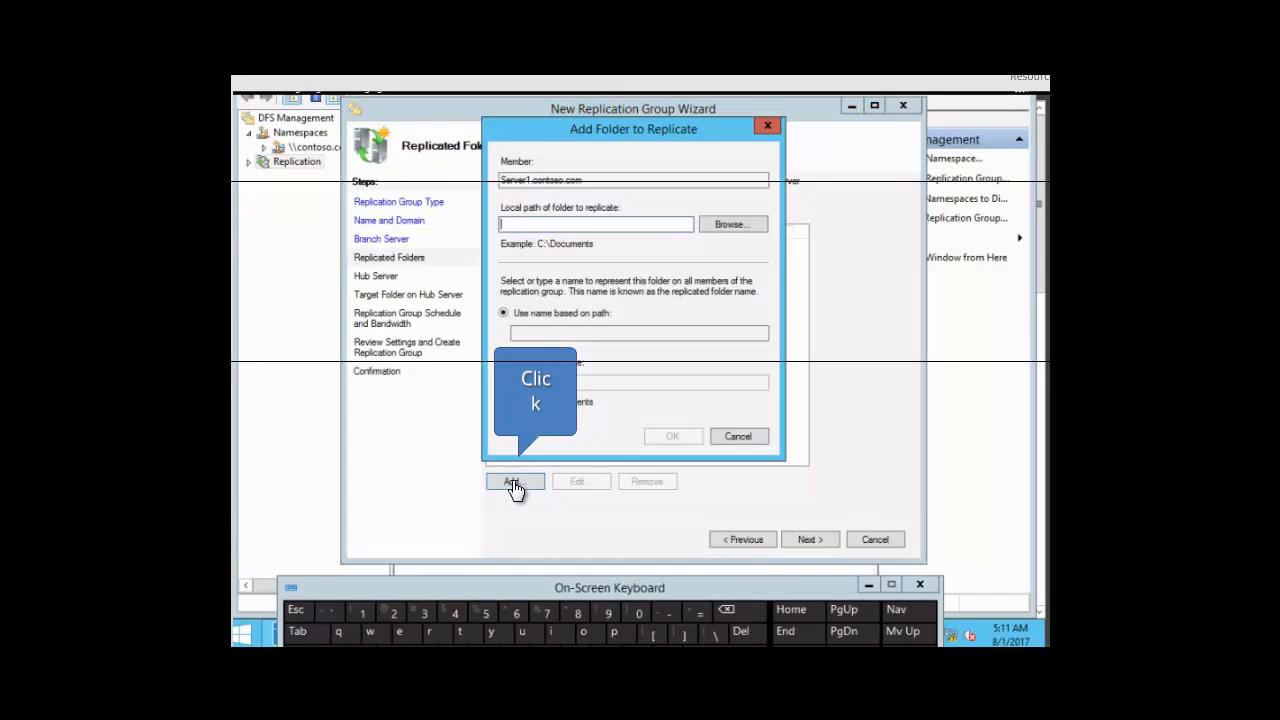
pyautogui.click(733, 226)
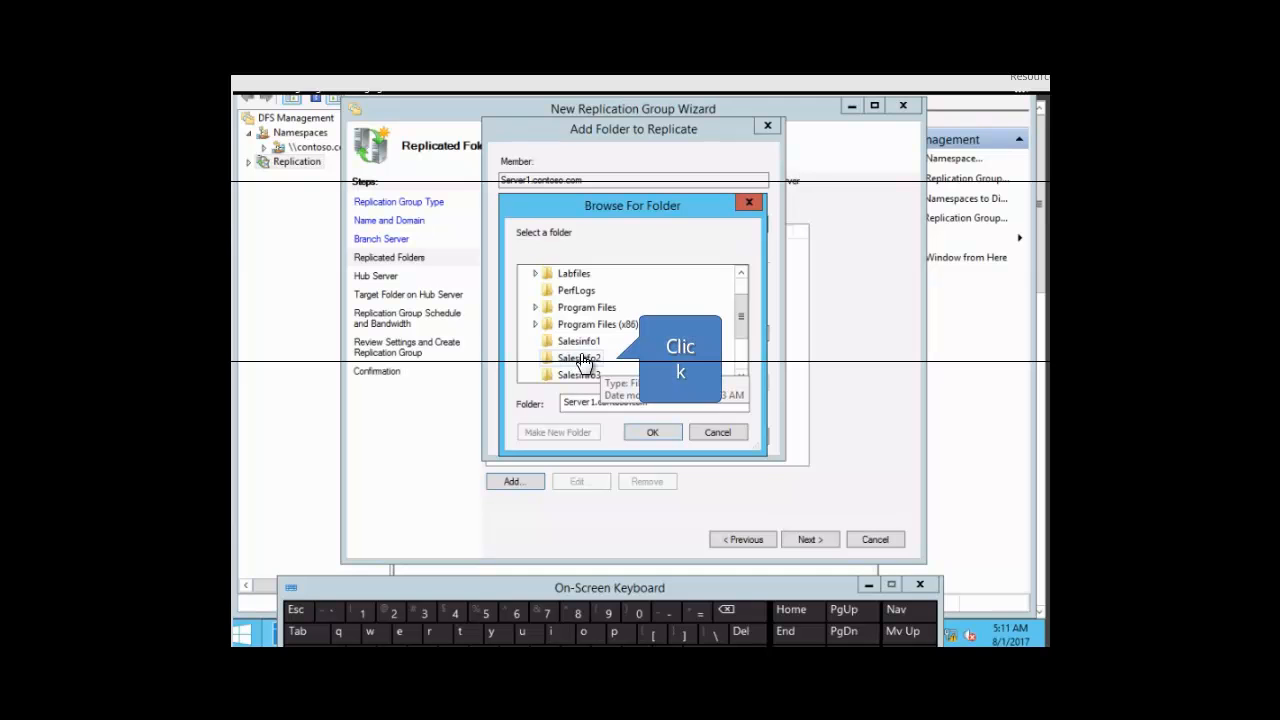
pyautogui.click(584, 362)
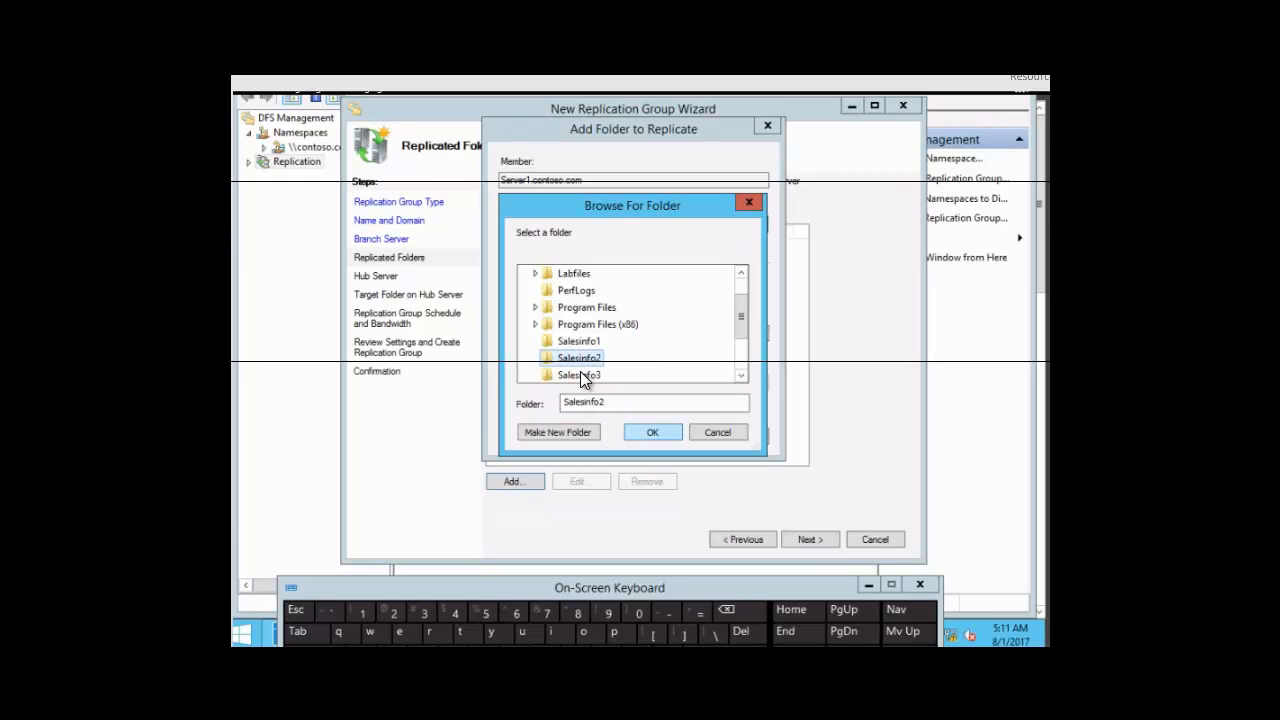
pyautogui.click(653, 433)
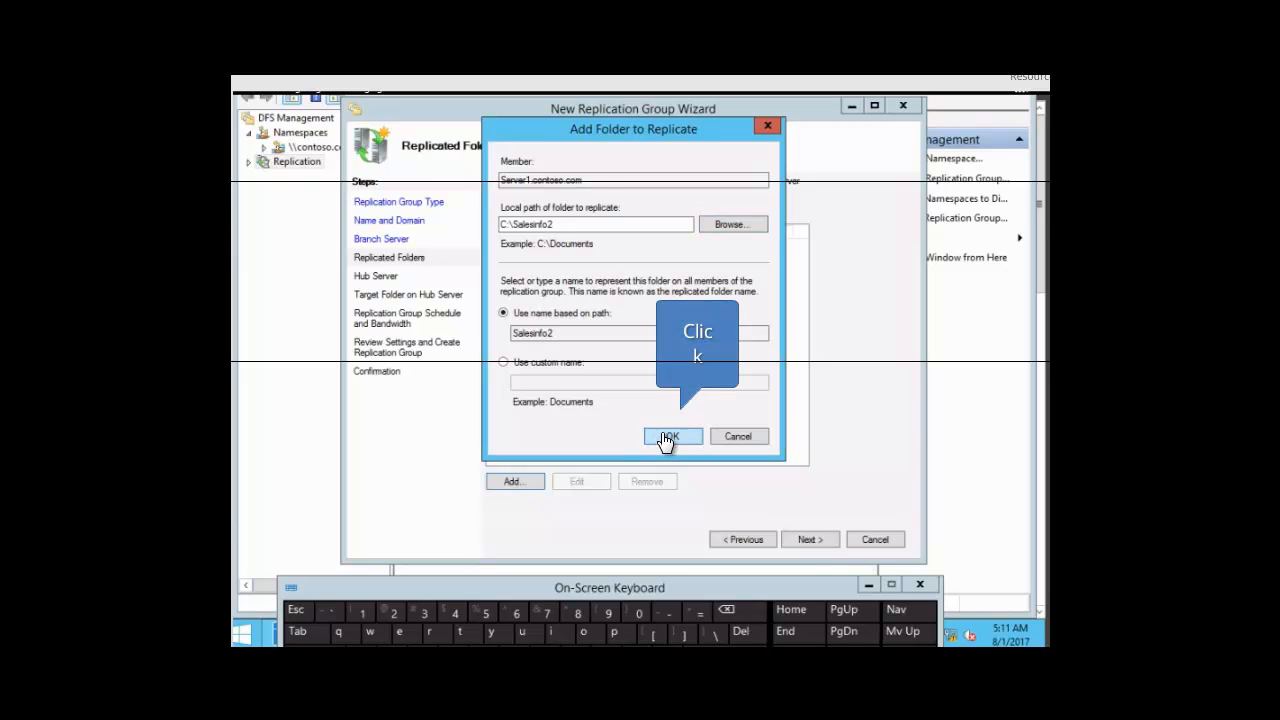
pyautogui.click(668, 437)
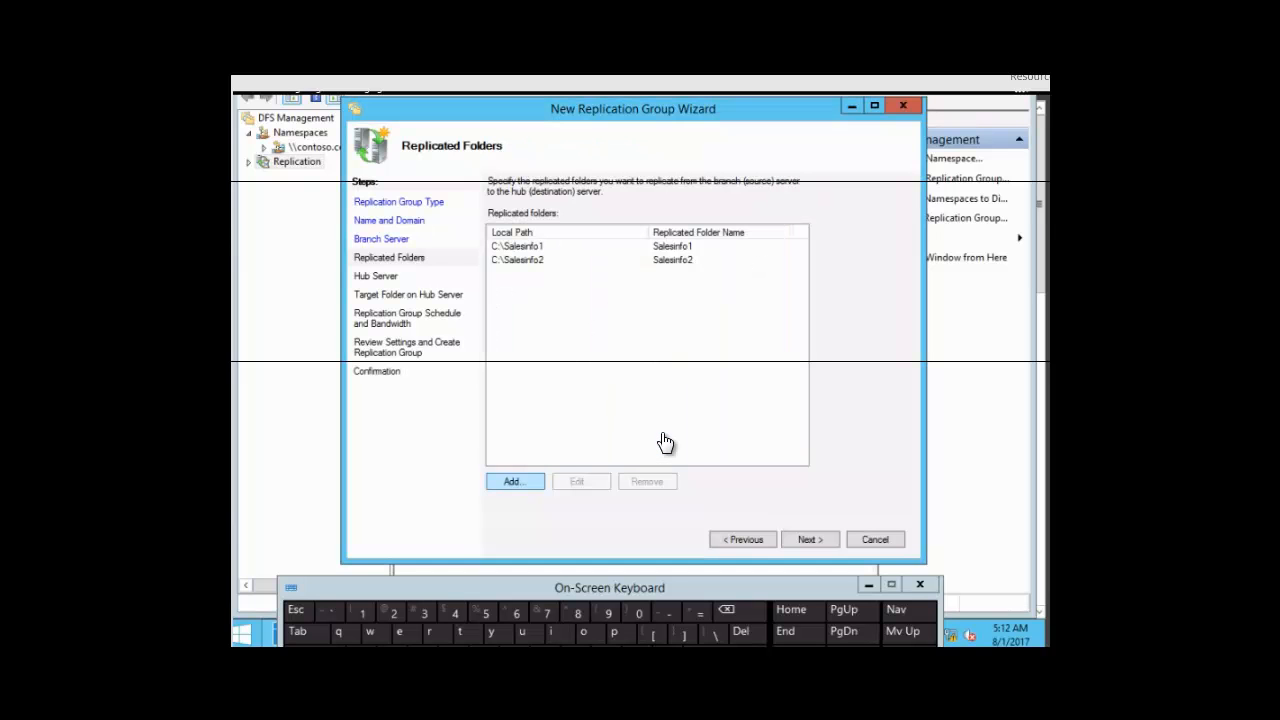
# Step: Add C:\Salesinfo3 as a third replicated folder with the name based on its path, and continue to the hub server settings
pyautogui.click(516, 484)
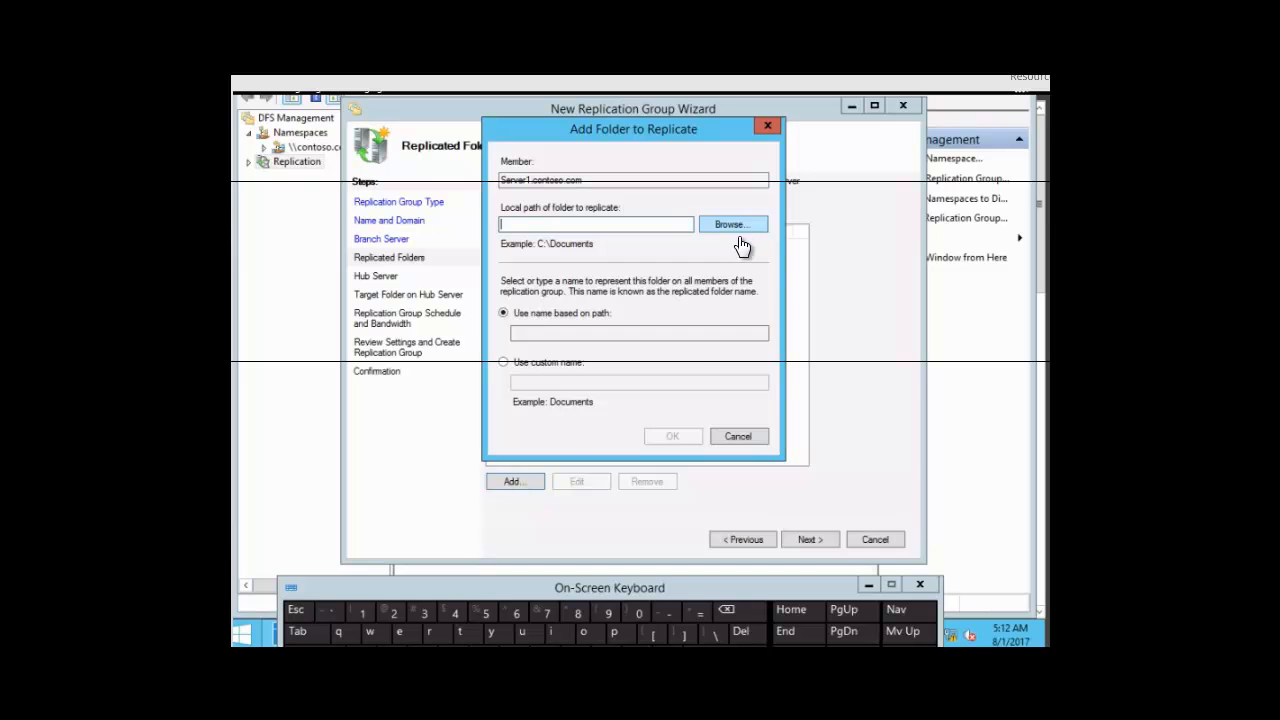
pyautogui.click(731, 225)
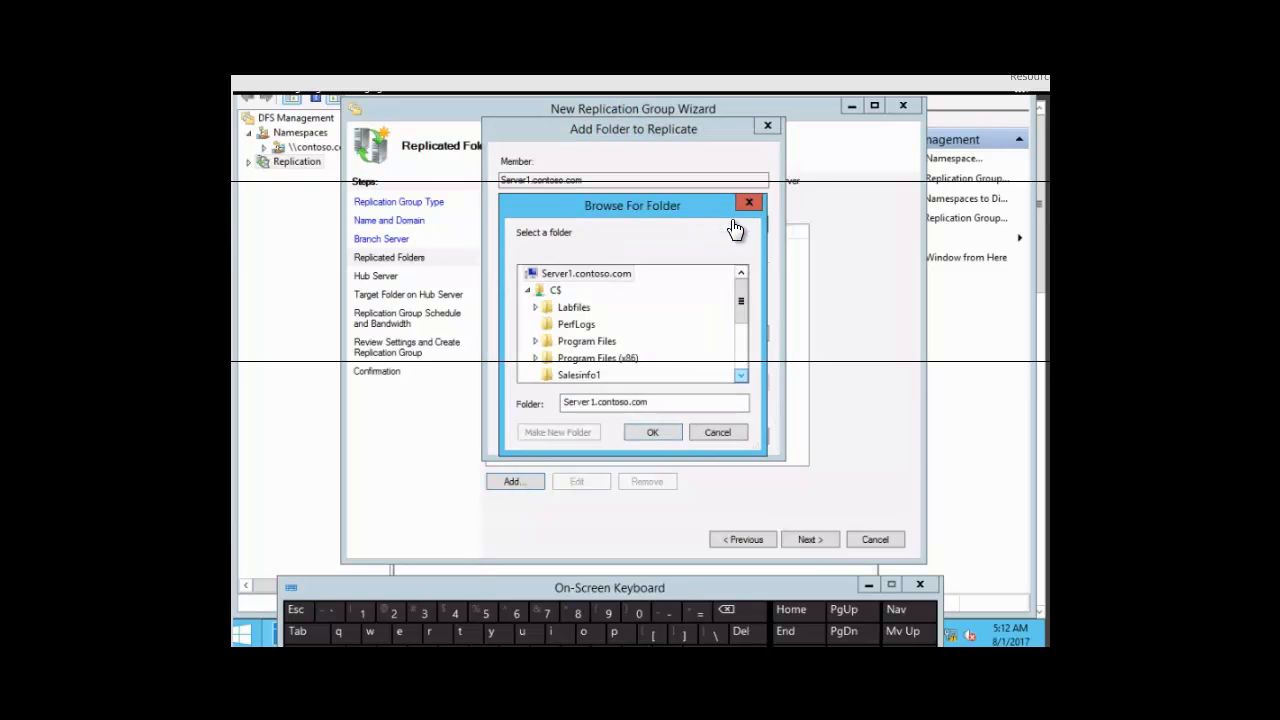
pyautogui.click(740, 376)
pyautogui.click(740, 376)
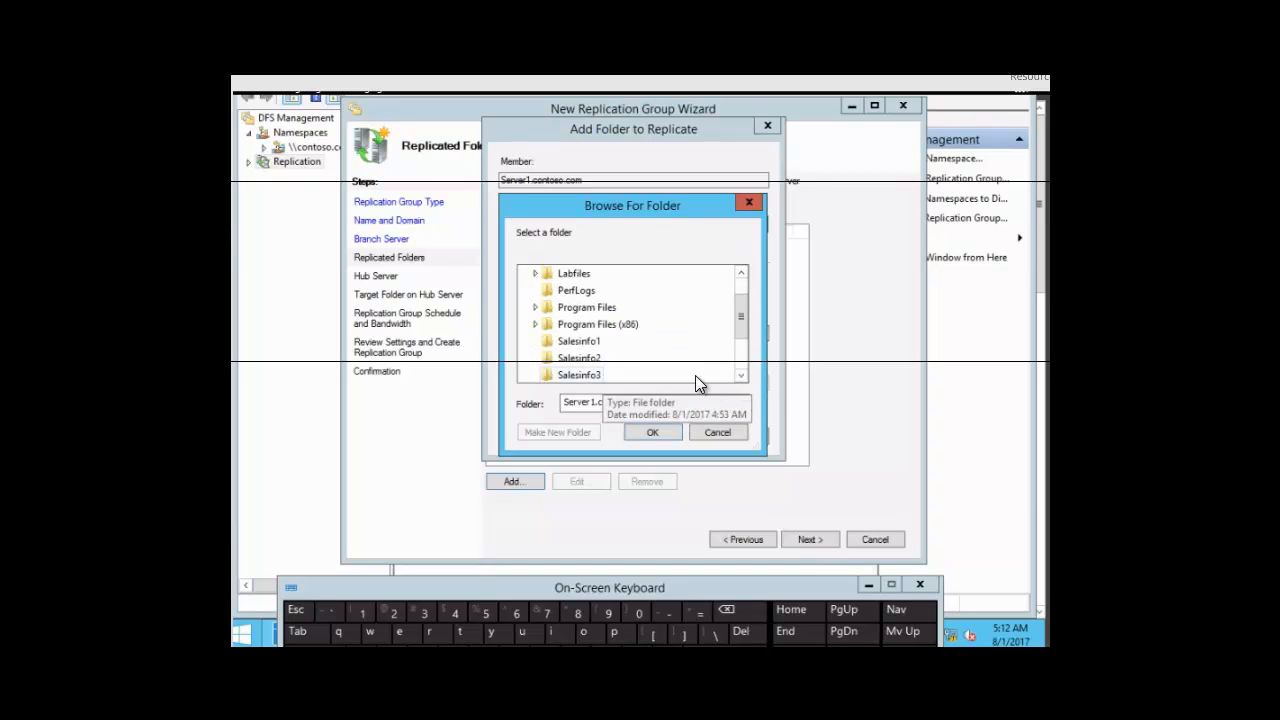
pyautogui.click(590, 376)
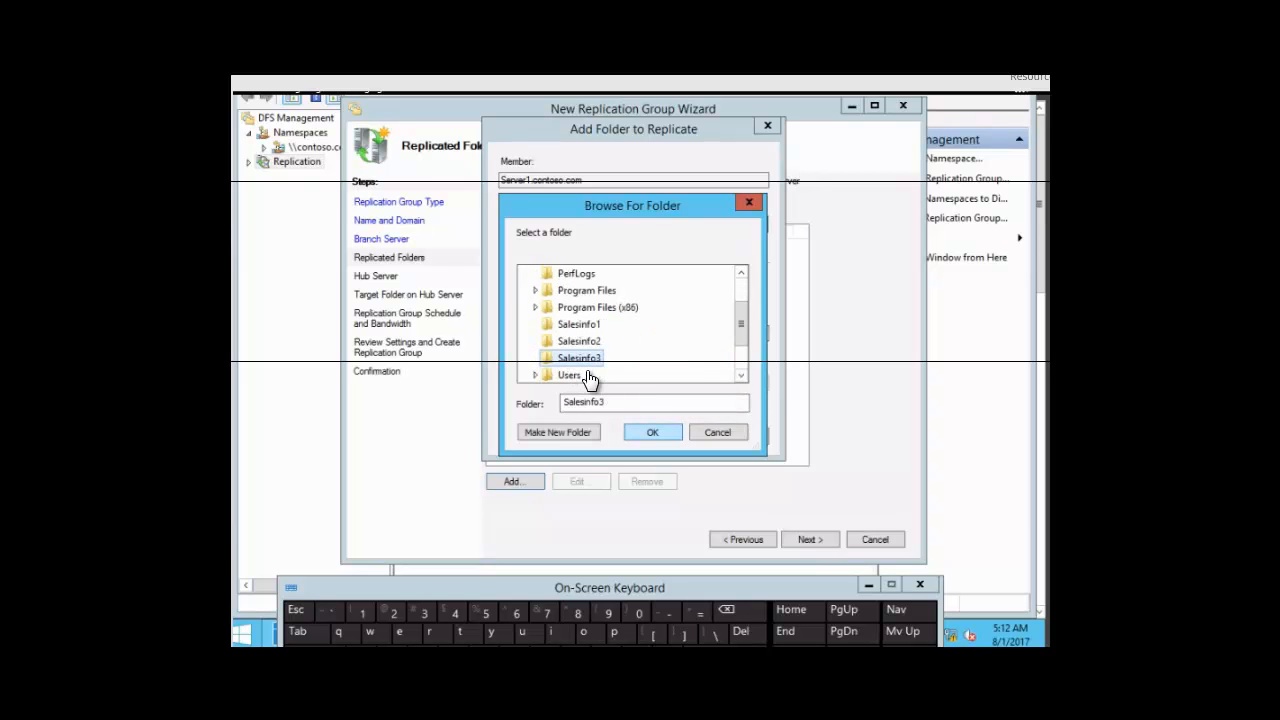
pyautogui.click(646, 436)
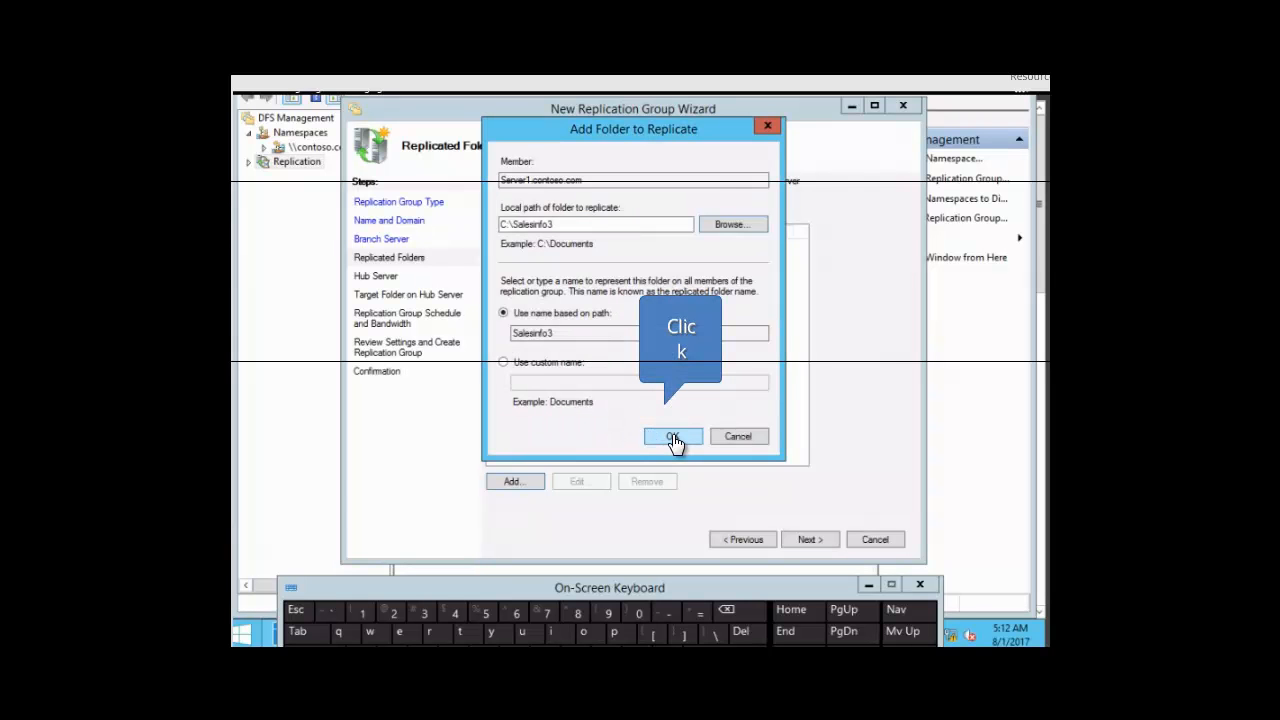
pyautogui.click(673, 438)
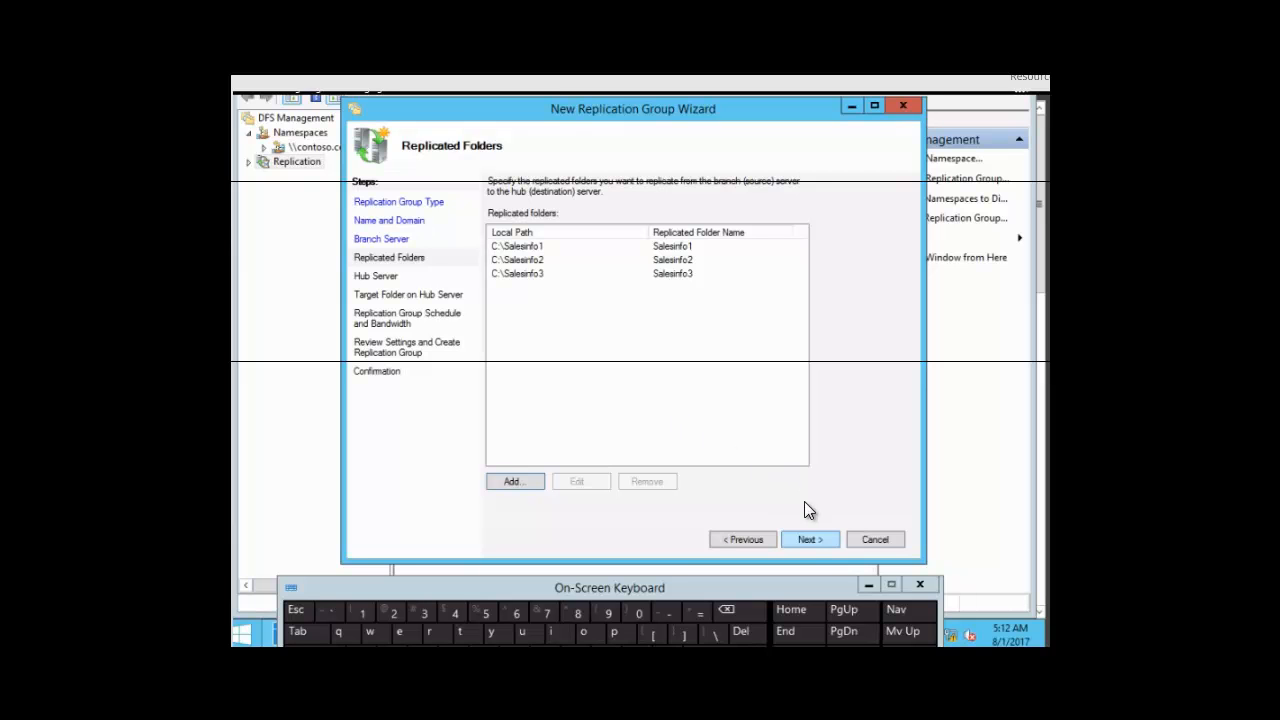
pyautogui.click(808, 540)
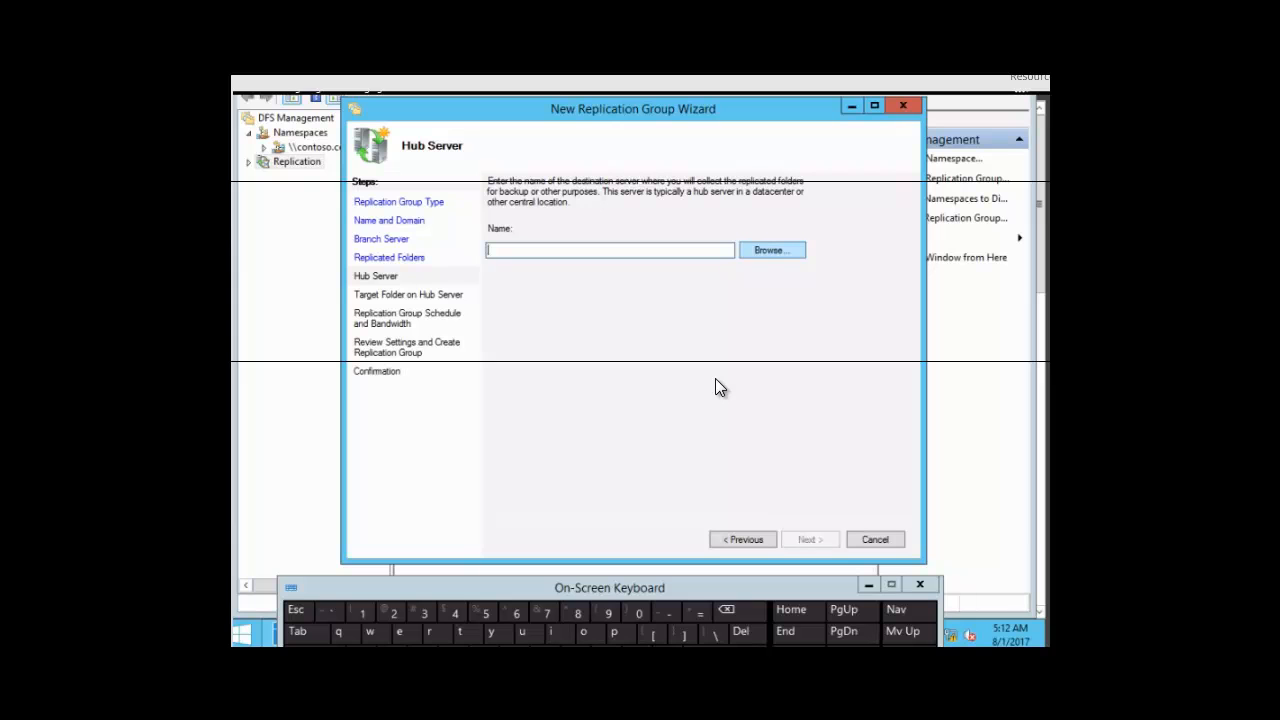
# Step: Find the domain's computers, choose DC as the hub server, and continue to the target folder settings
pyautogui.click(765, 254)
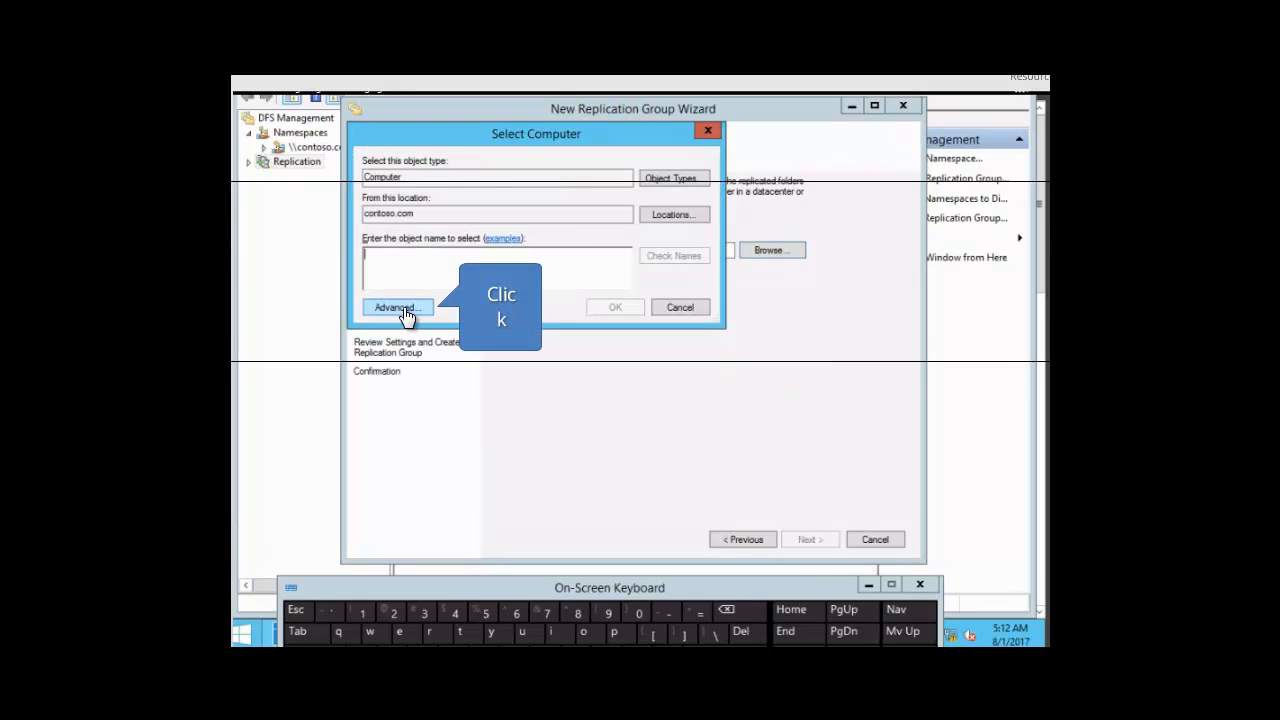
pyautogui.click(405, 310)
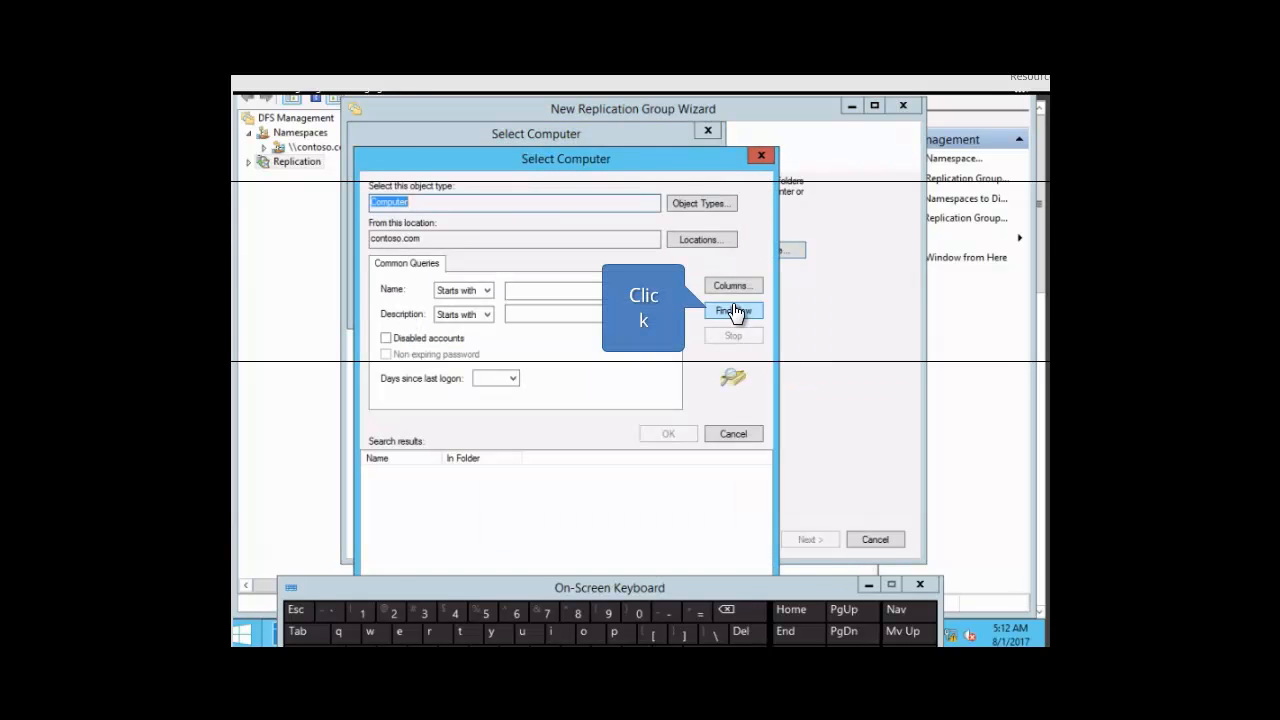
pyautogui.click(735, 312)
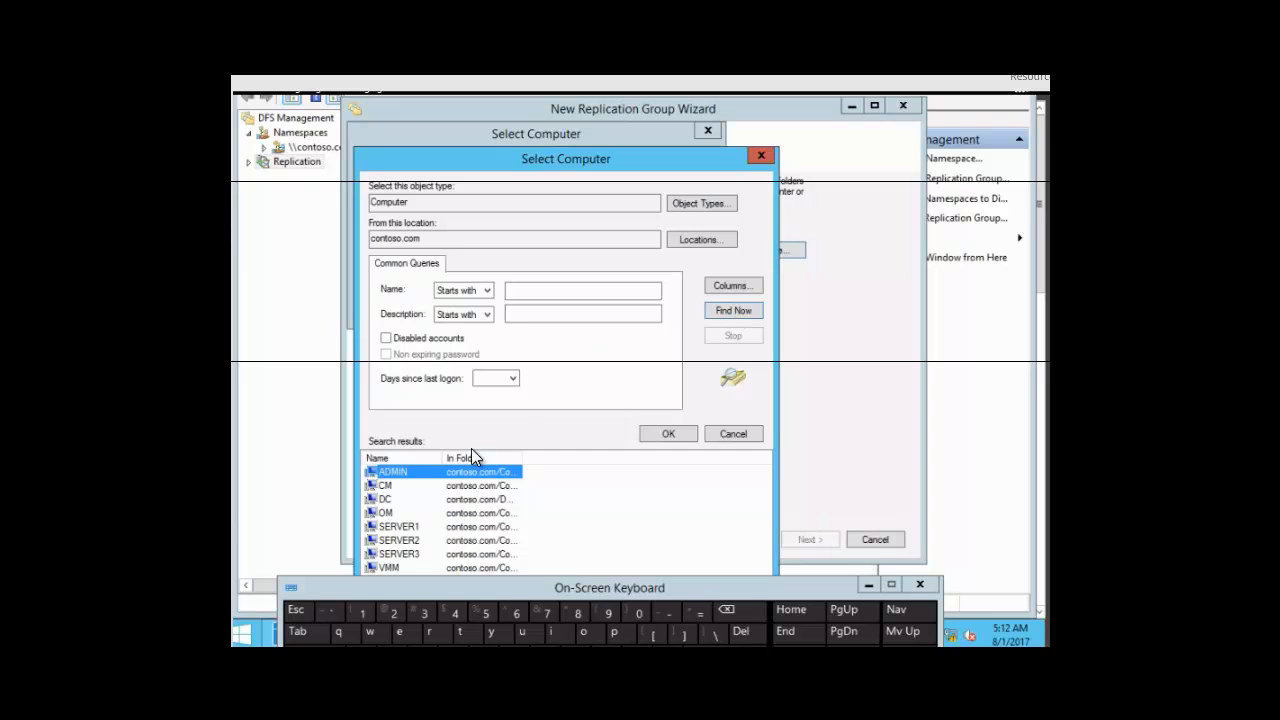
pyautogui.click(377, 500)
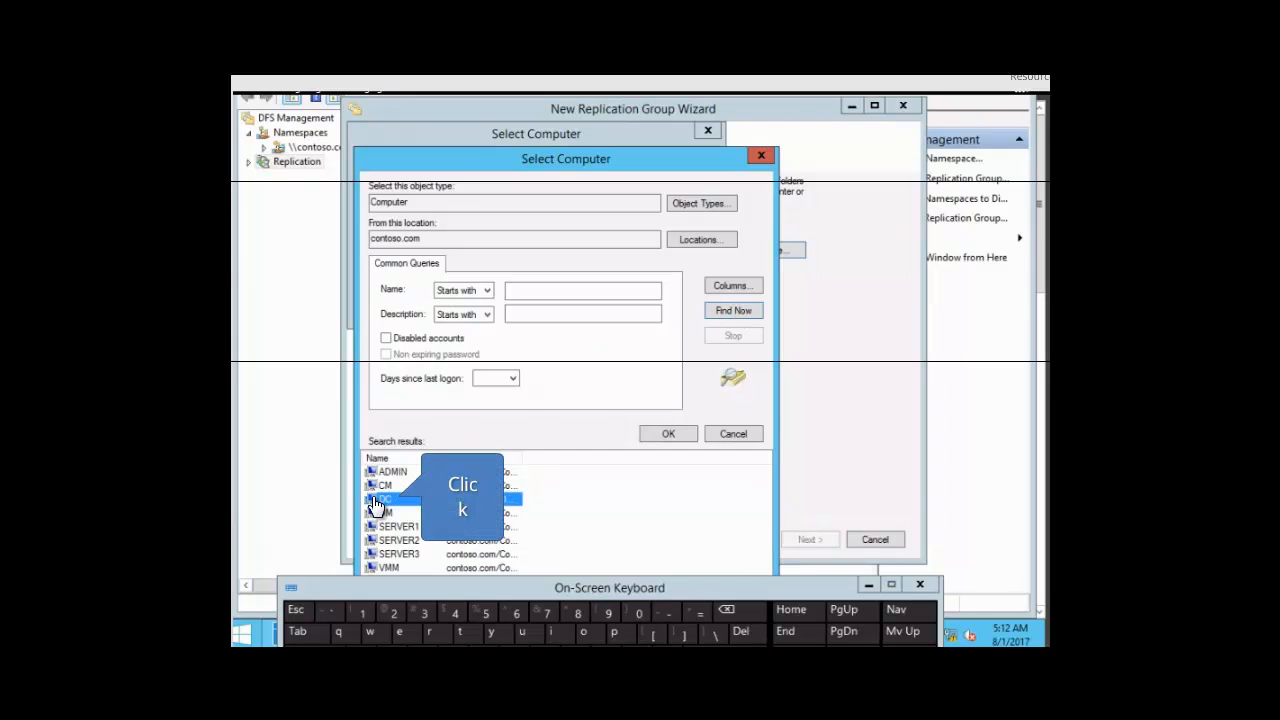
pyautogui.click(667, 440)
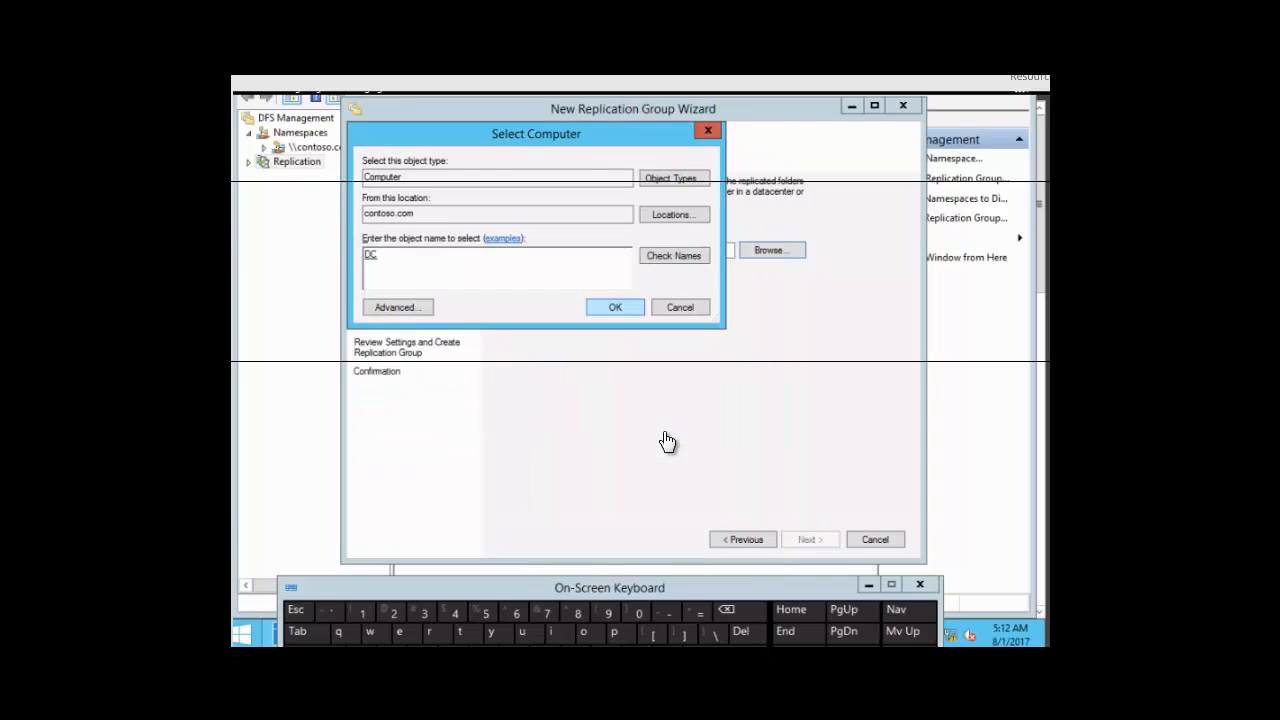
pyautogui.click(620, 312)
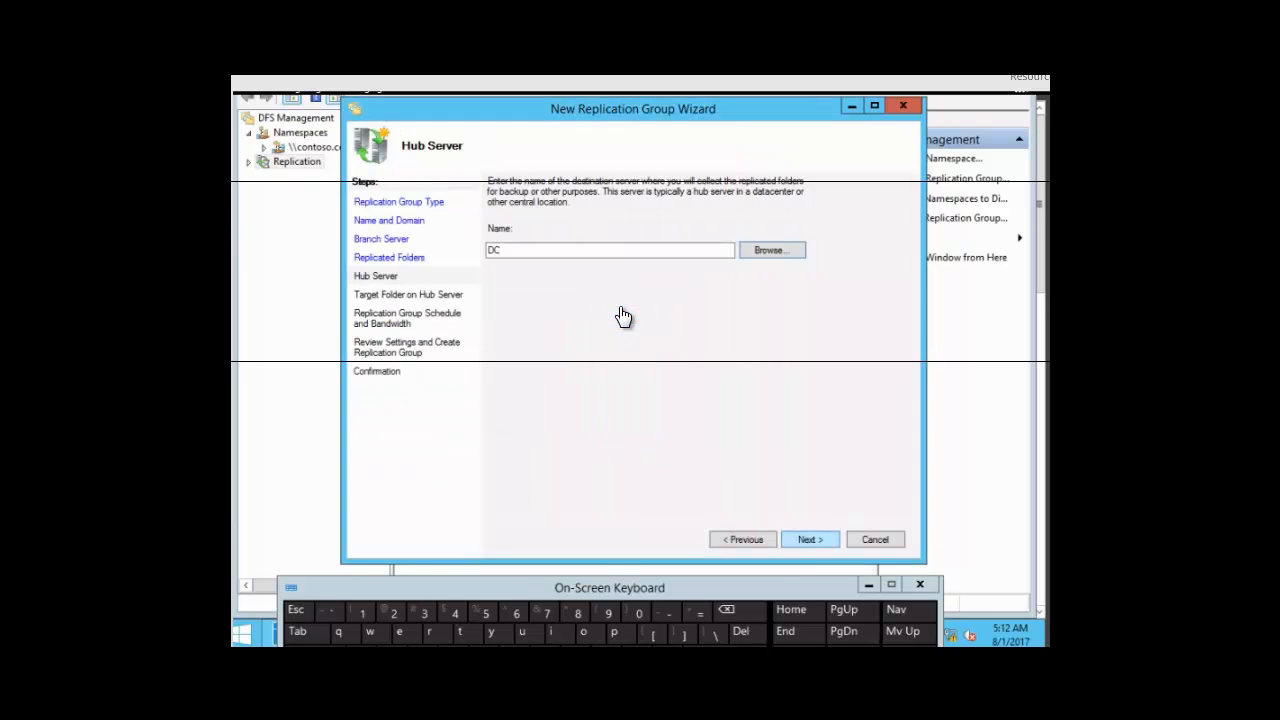
pyautogui.click(807, 541)
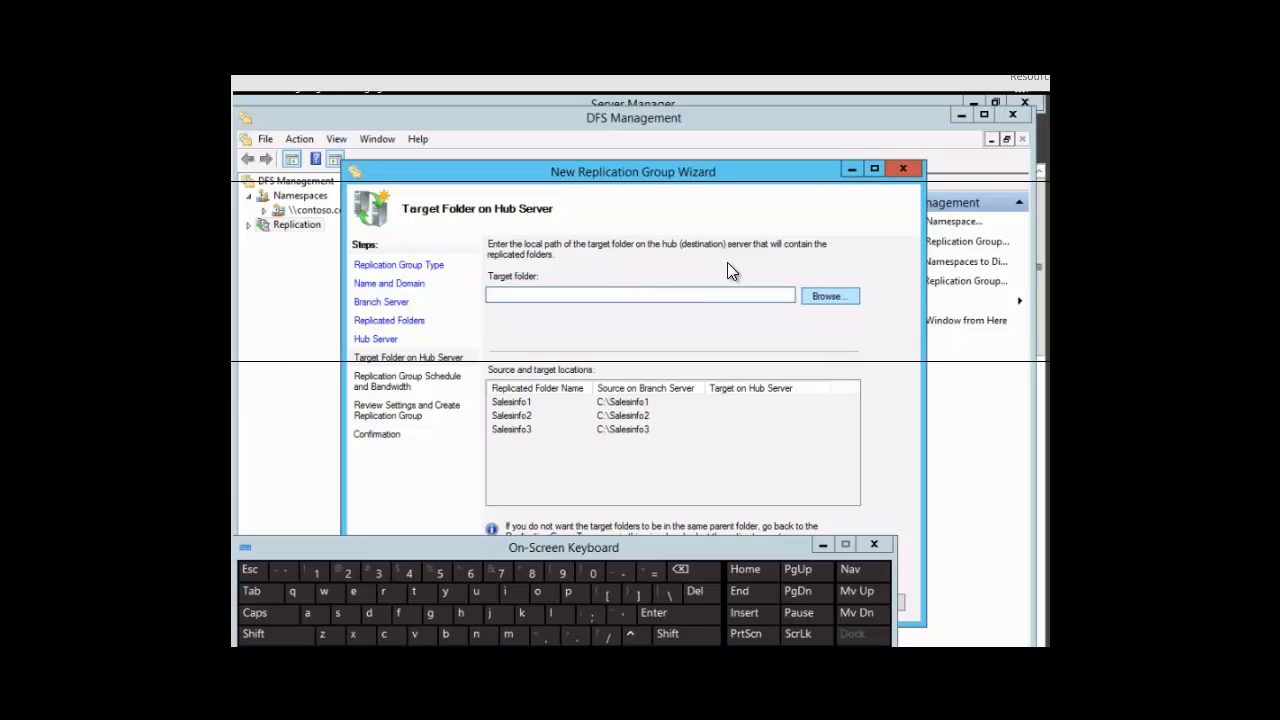
# Step: Set C:\salesdata folder on the hub server as the target folder and continue to the schedule and bandwidth settings
pyautogui.click(824, 298)
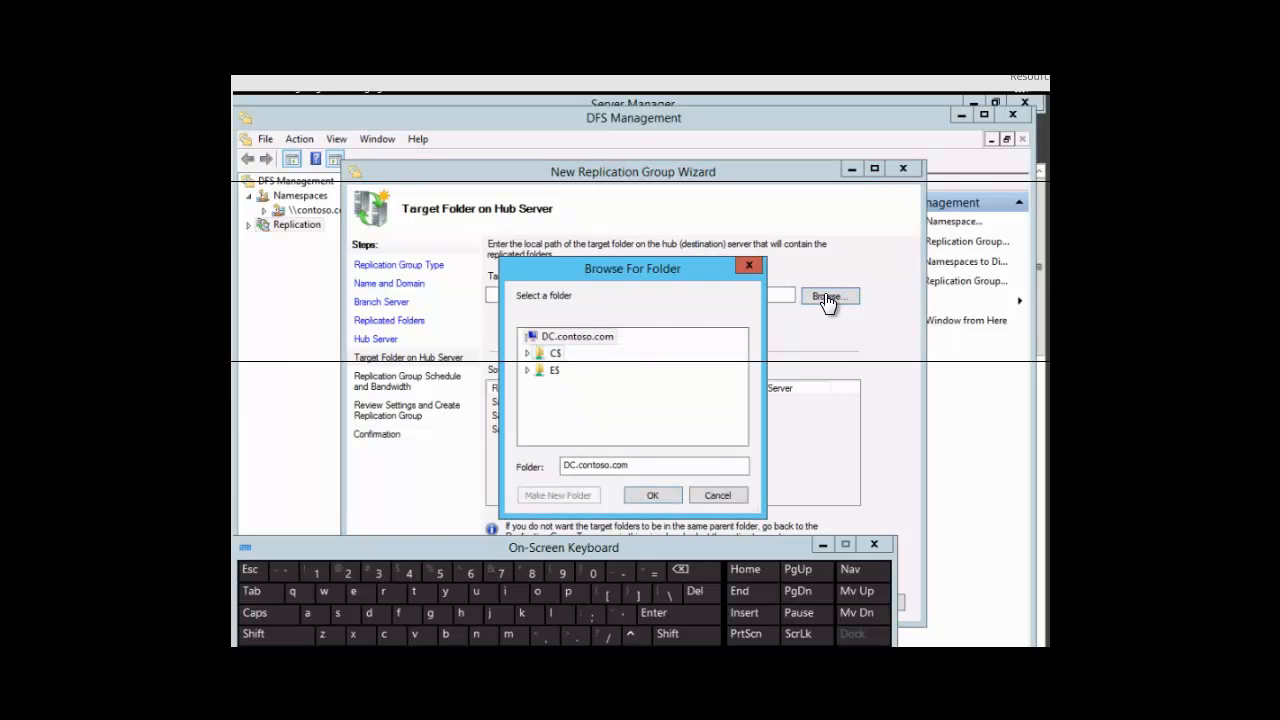
pyautogui.doubleClick(547, 355)
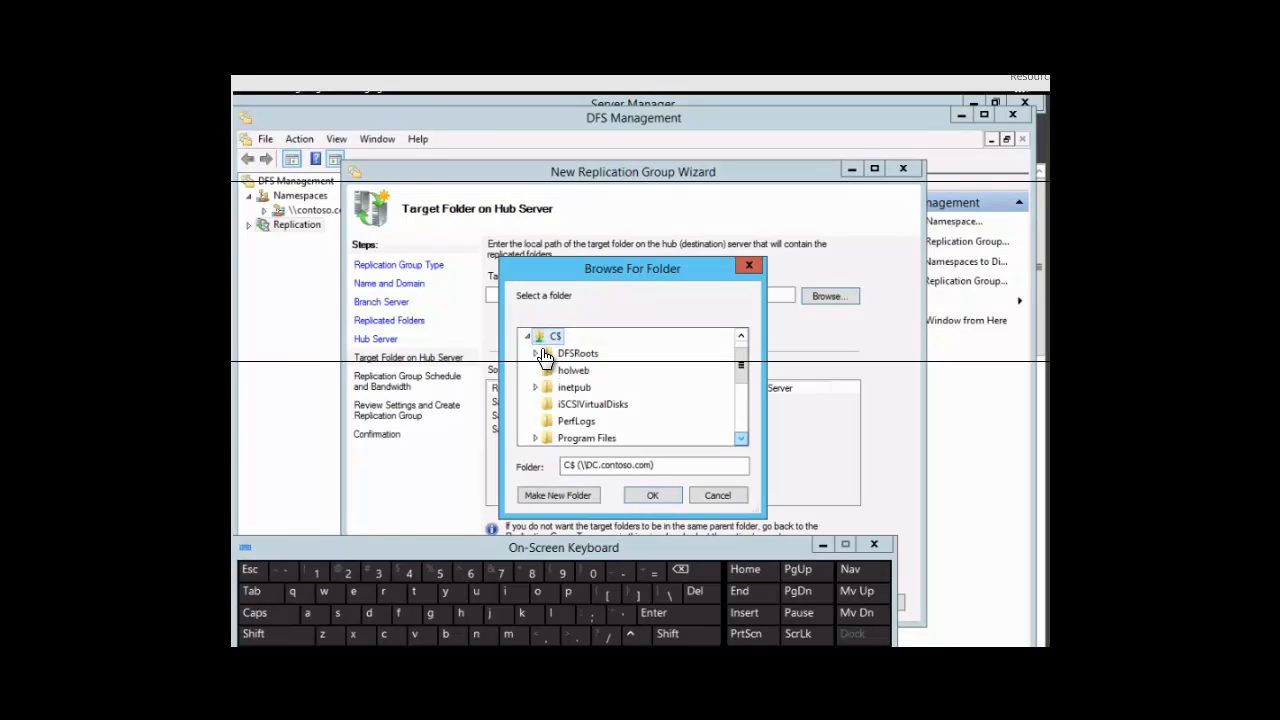
pyautogui.click(742, 443)
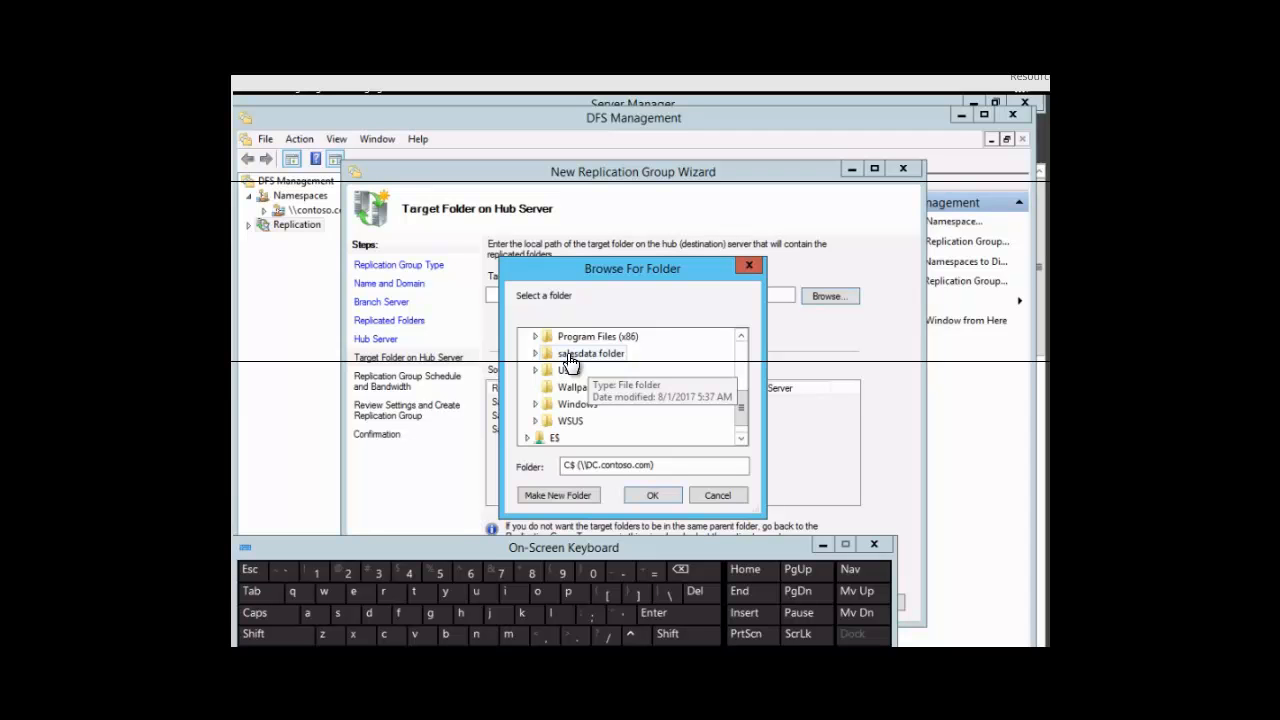
pyautogui.click(569, 354)
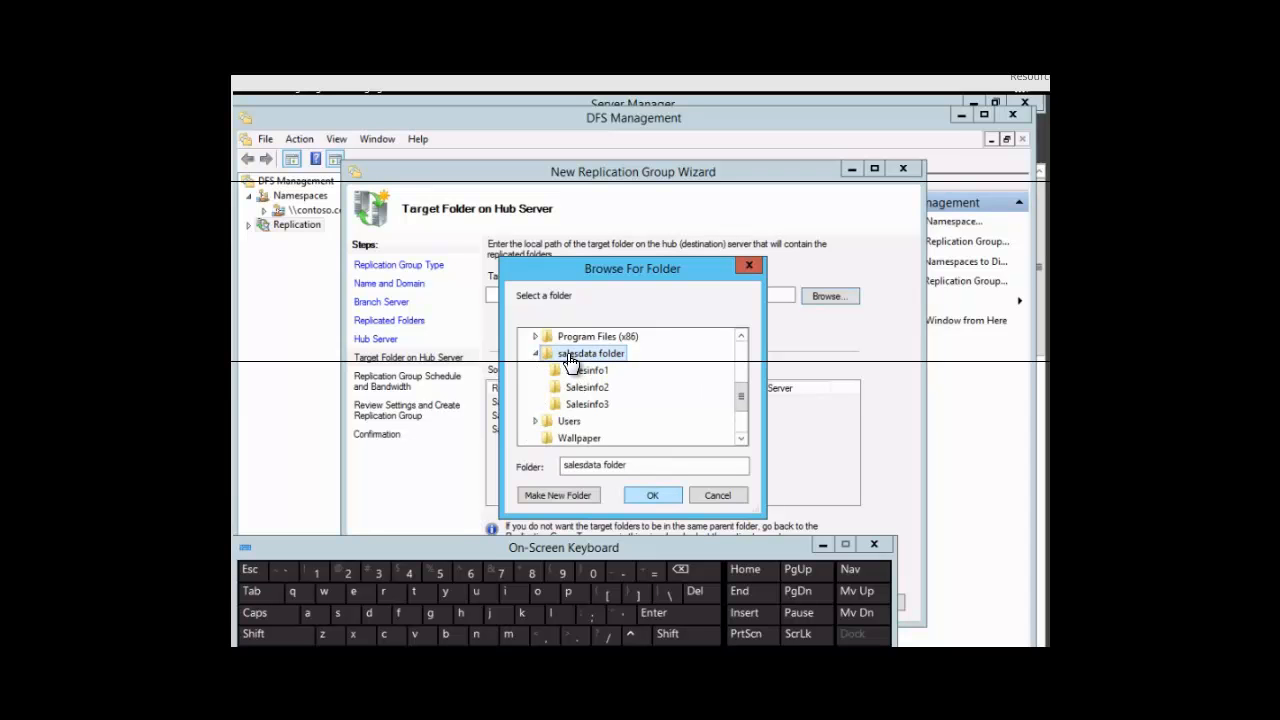
pyautogui.click(655, 496)
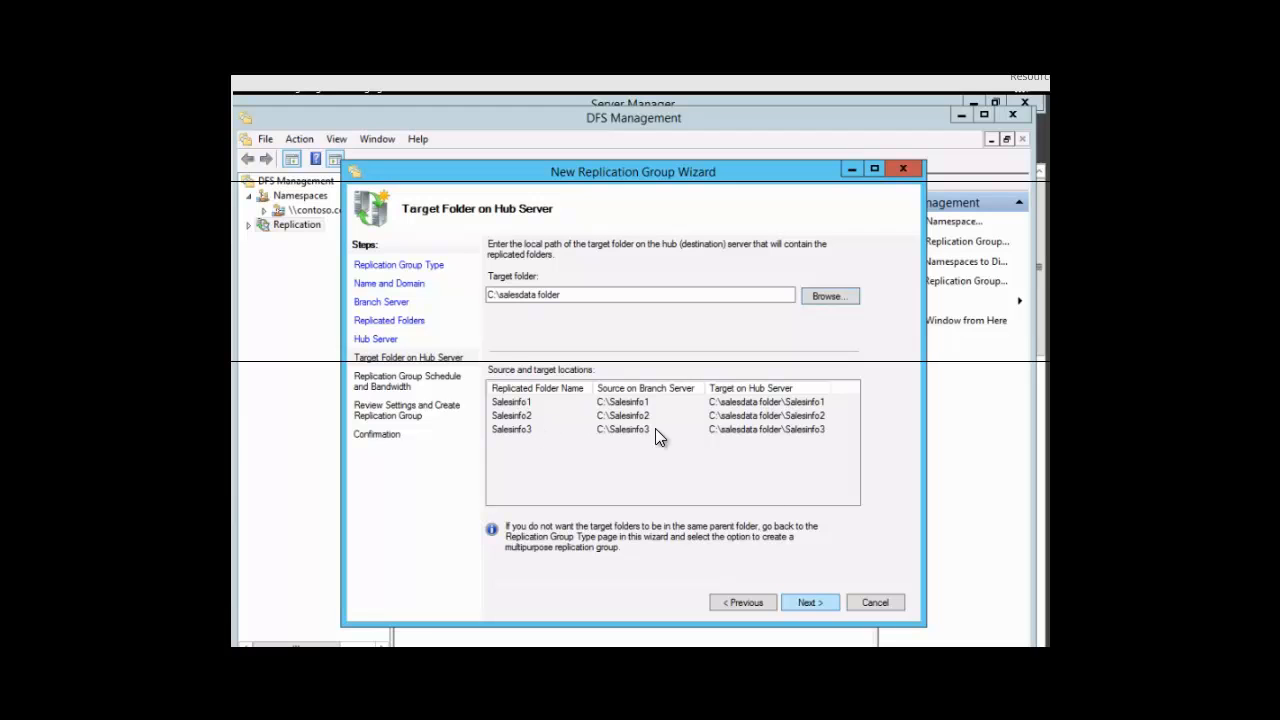
pyautogui.click(812, 603)
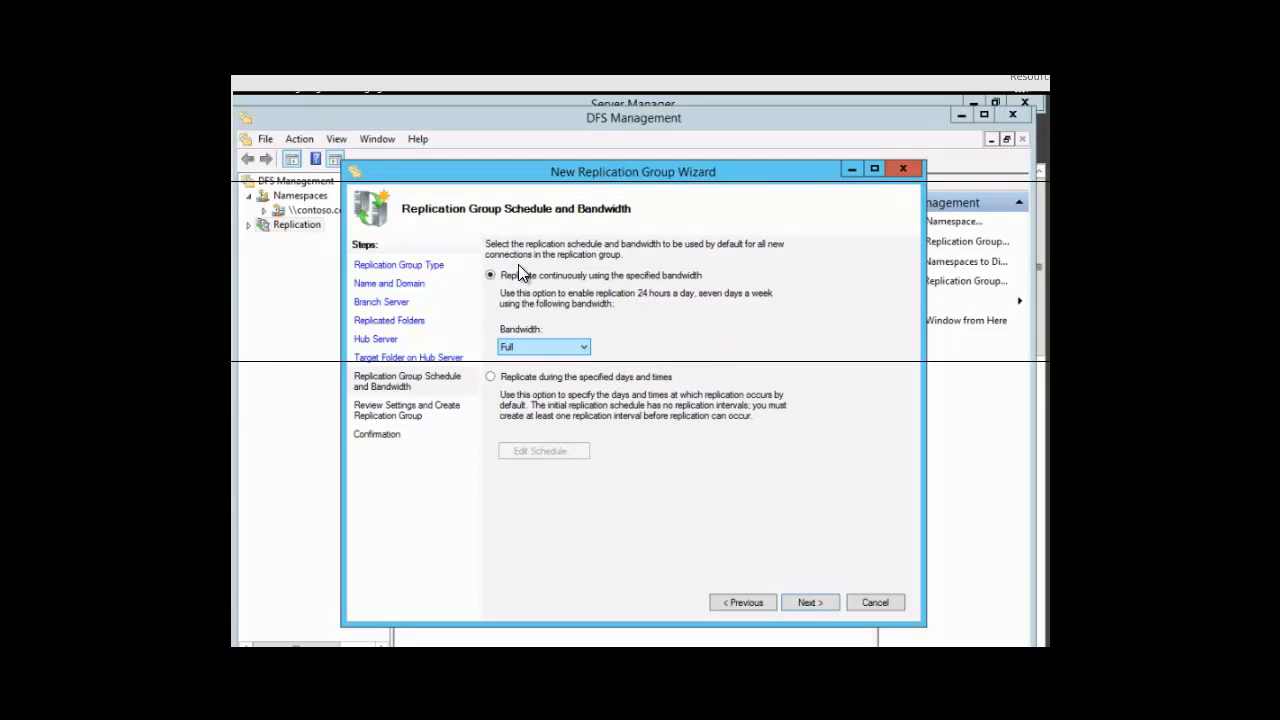
# Step: Schedule replication for Monday through Saturday from midnight to noon with Full bandwidth usage, and continue to the settings review
pyautogui.click(583, 355)
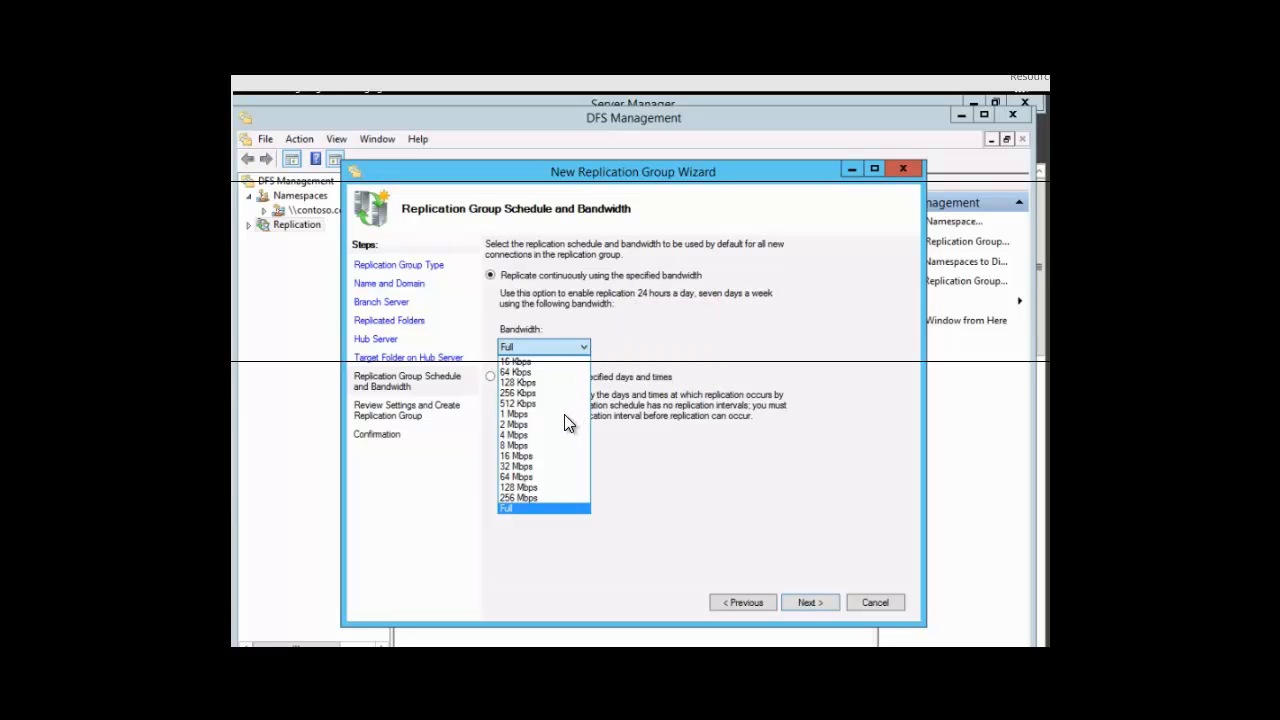
pyautogui.click(585, 350)
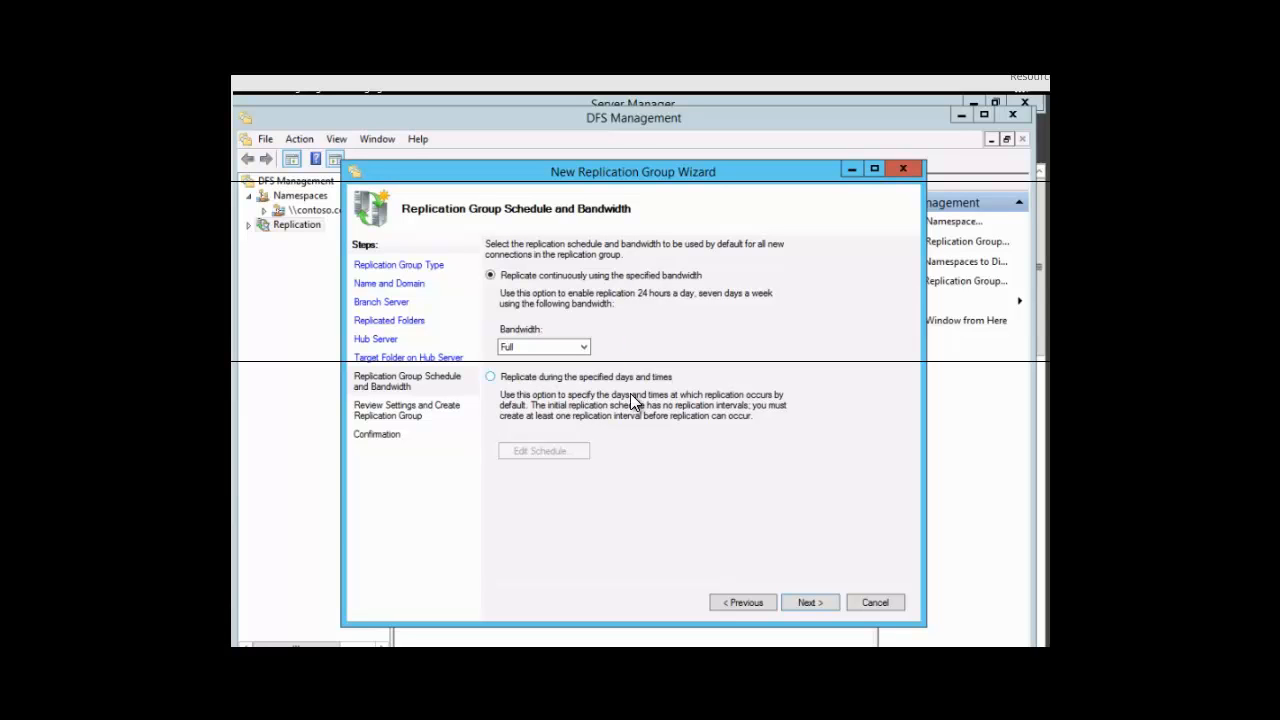
pyautogui.click(490, 377)
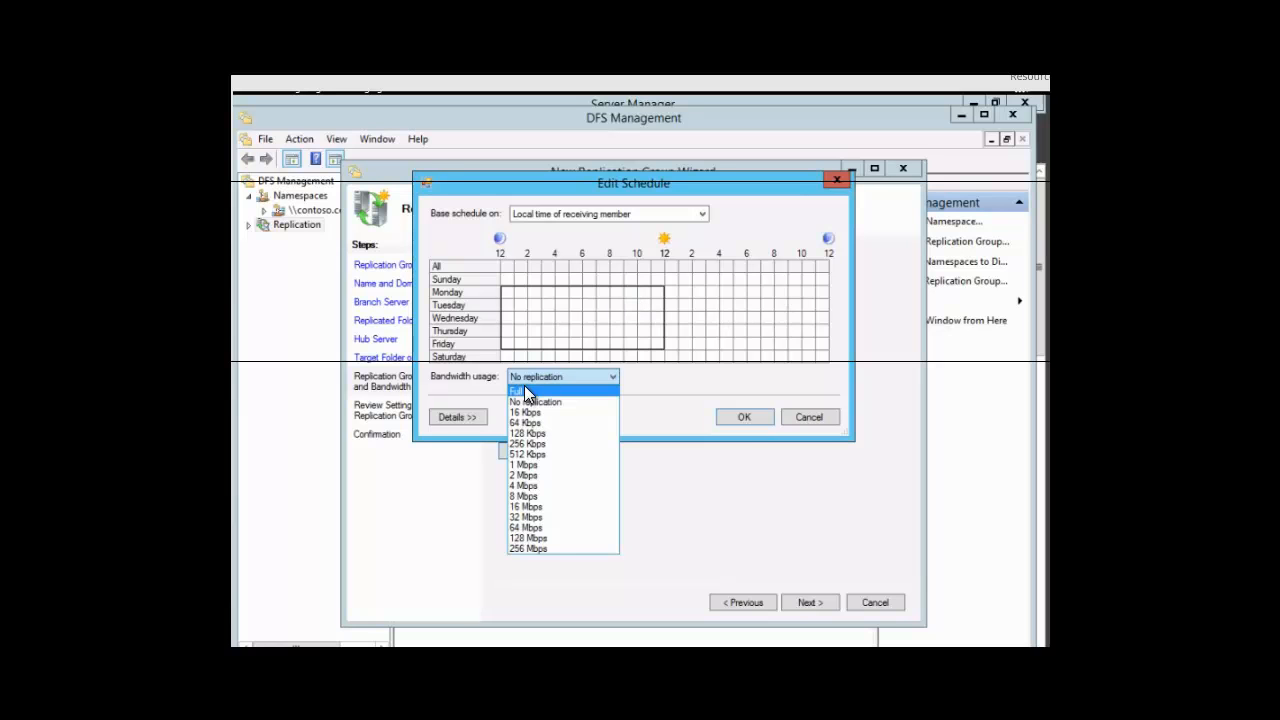
pyautogui.click(557, 310)
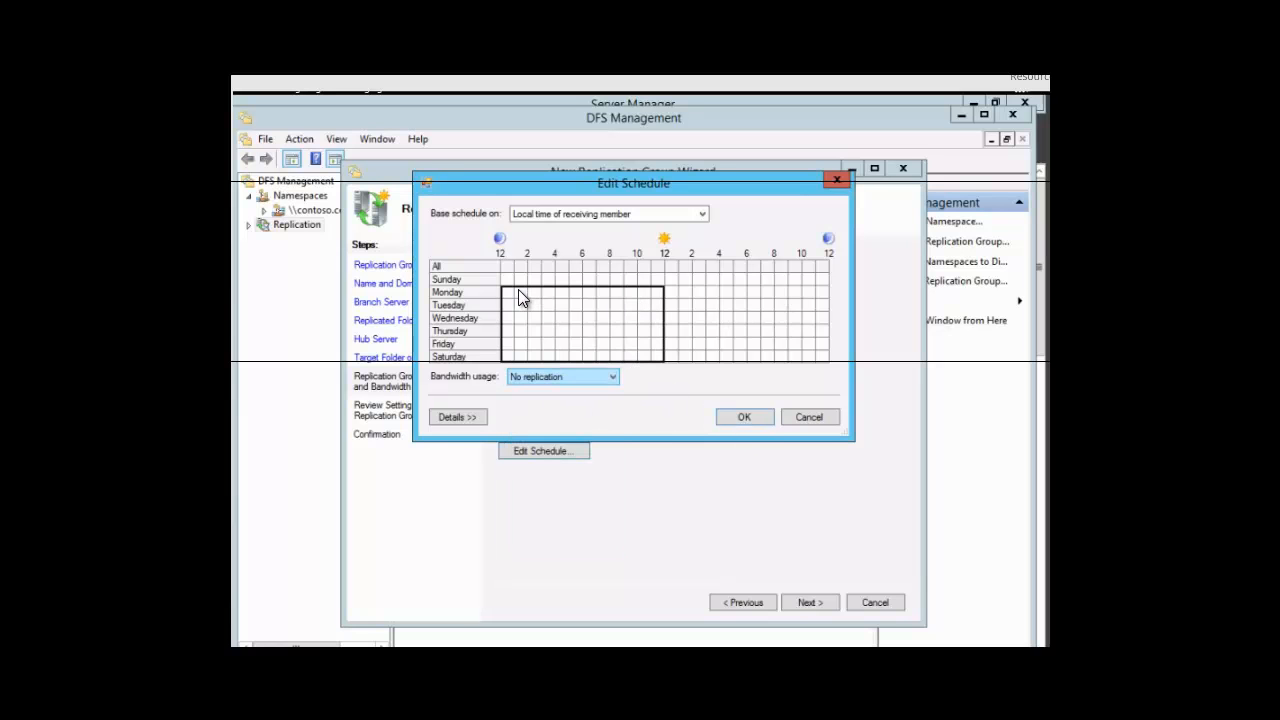
pyautogui.click(614, 379)
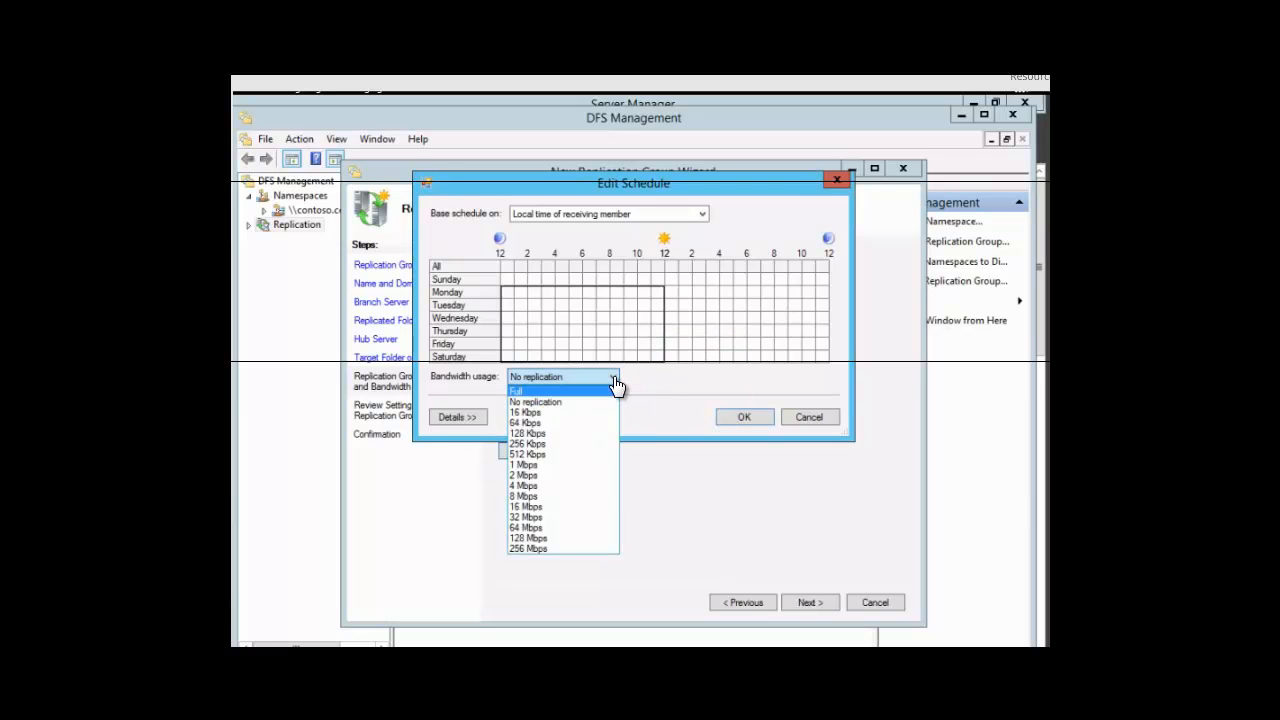
pyautogui.click(552, 392)
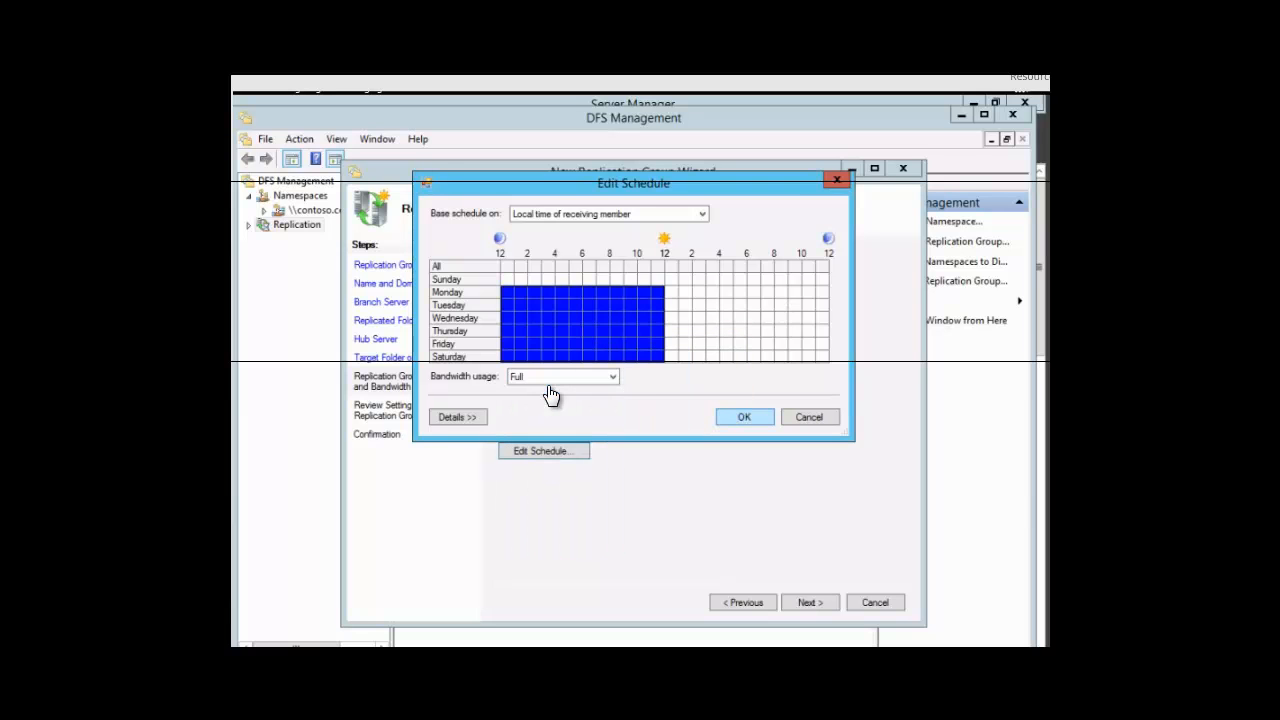
pyautogui.click(744, 418)
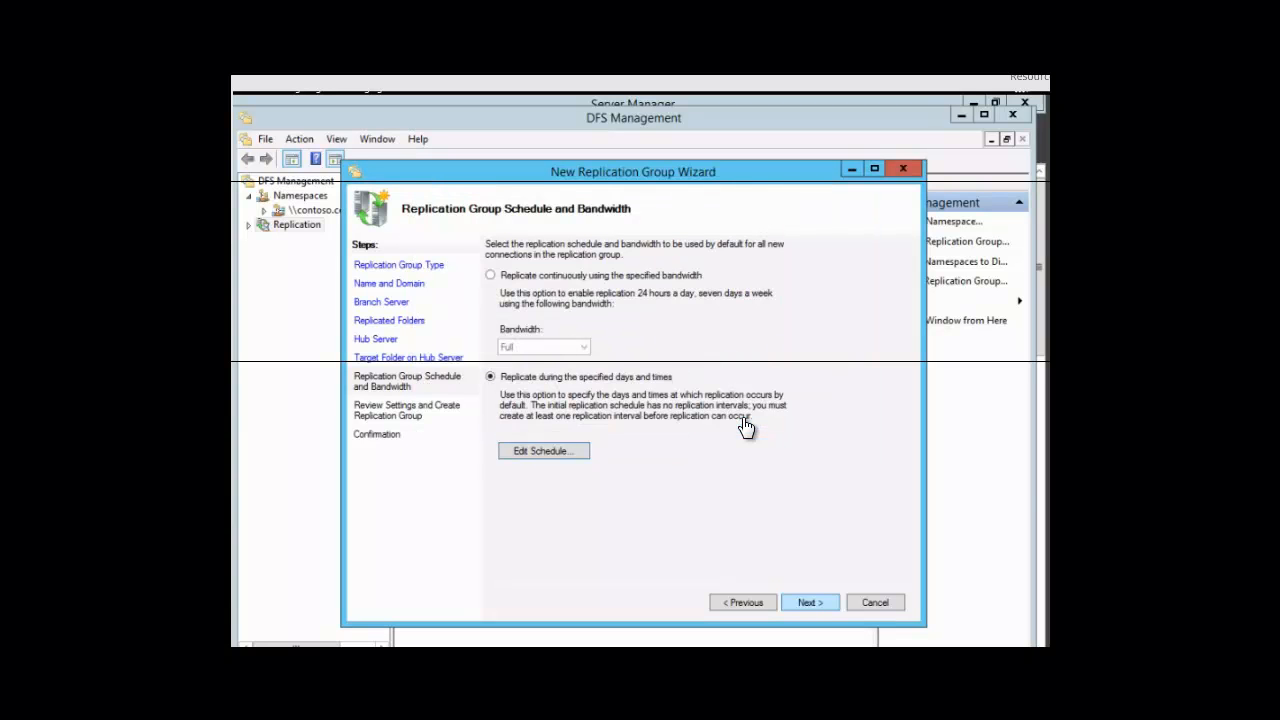
pyautogui.click(809, 603)
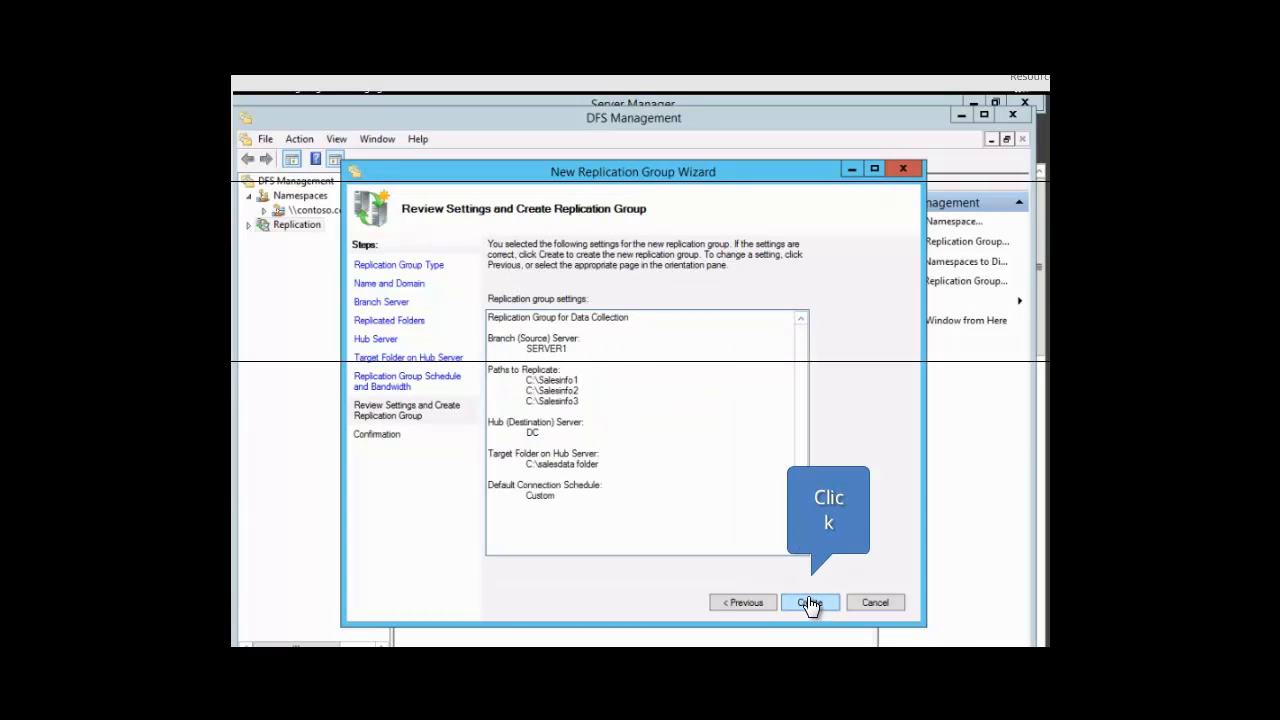
# Step: Create the replication group from the reviewed settings, close the wizard, and acknowledge the replication delay notice
pyautogui.click(809, 603)
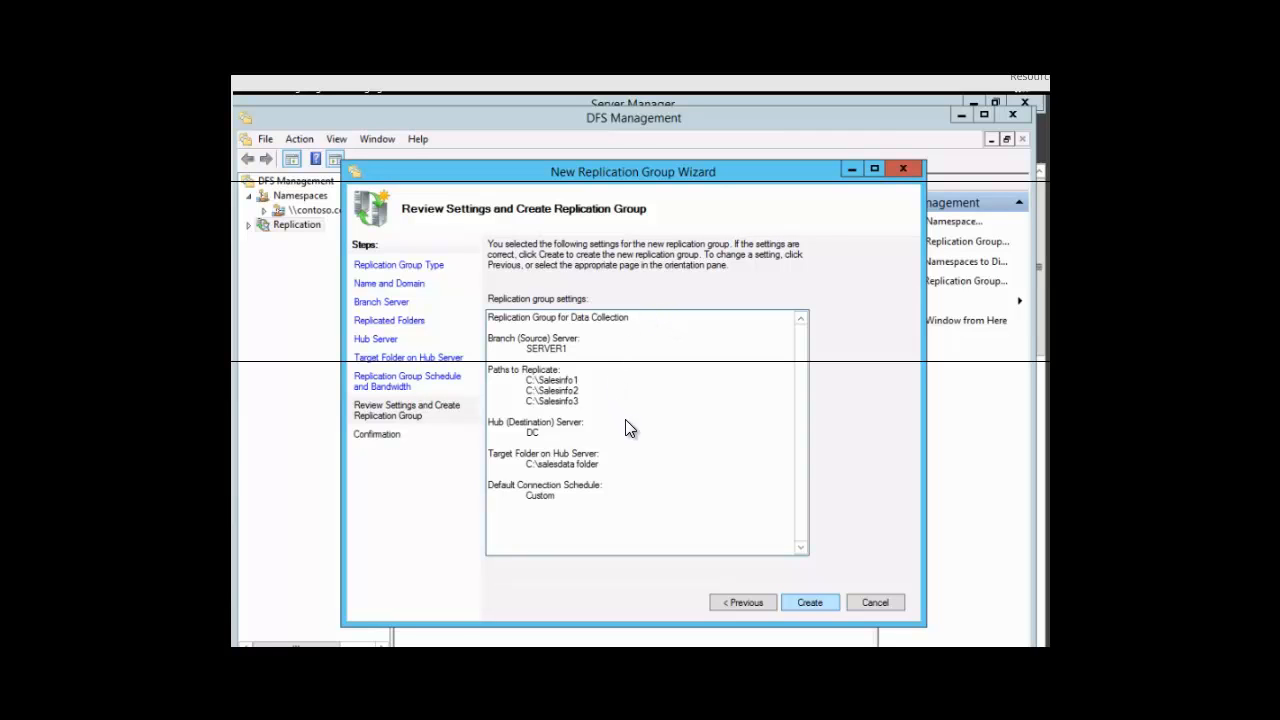
pyautogui.click(809, 603)
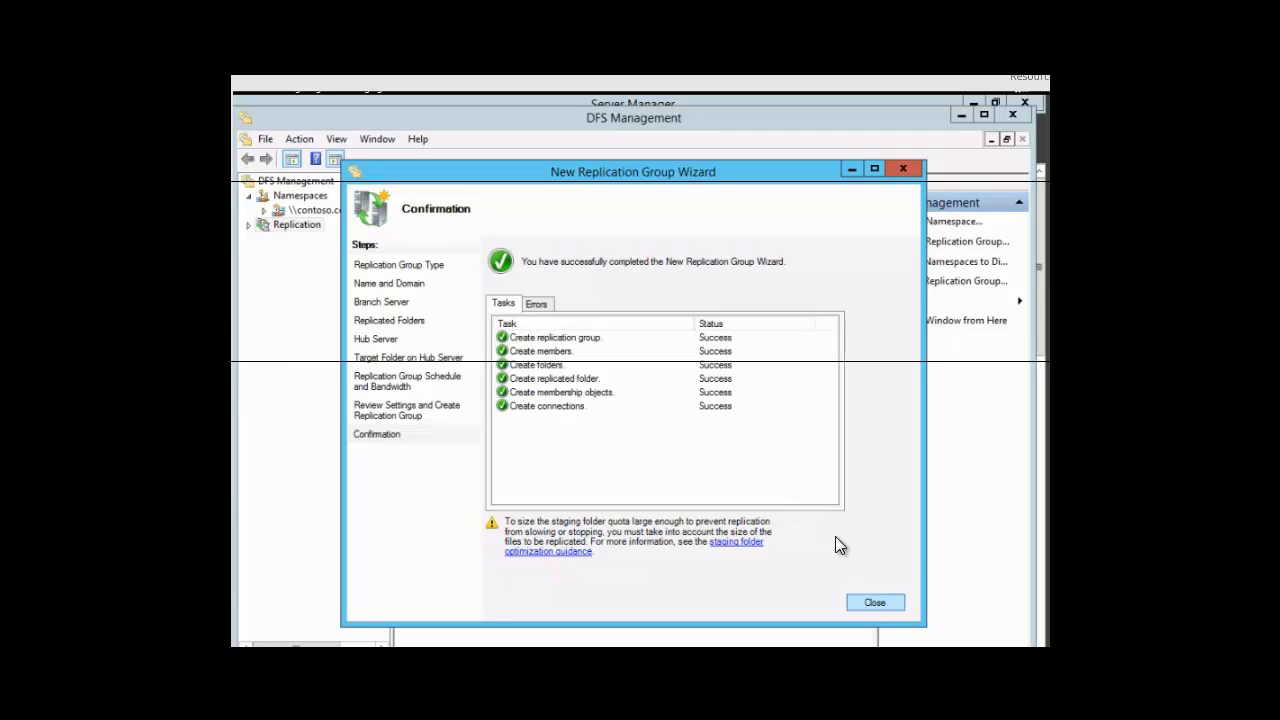
pyautogui.click(871, 604)
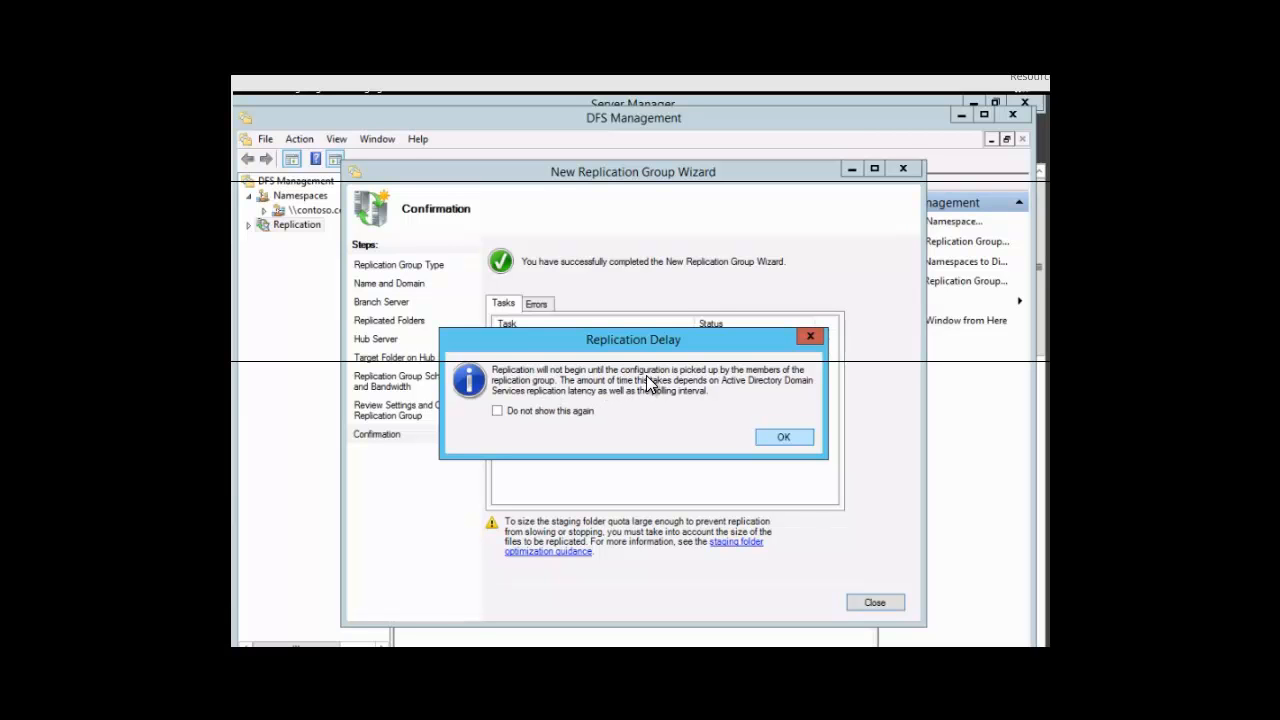
pyautogui.click(781, 440)
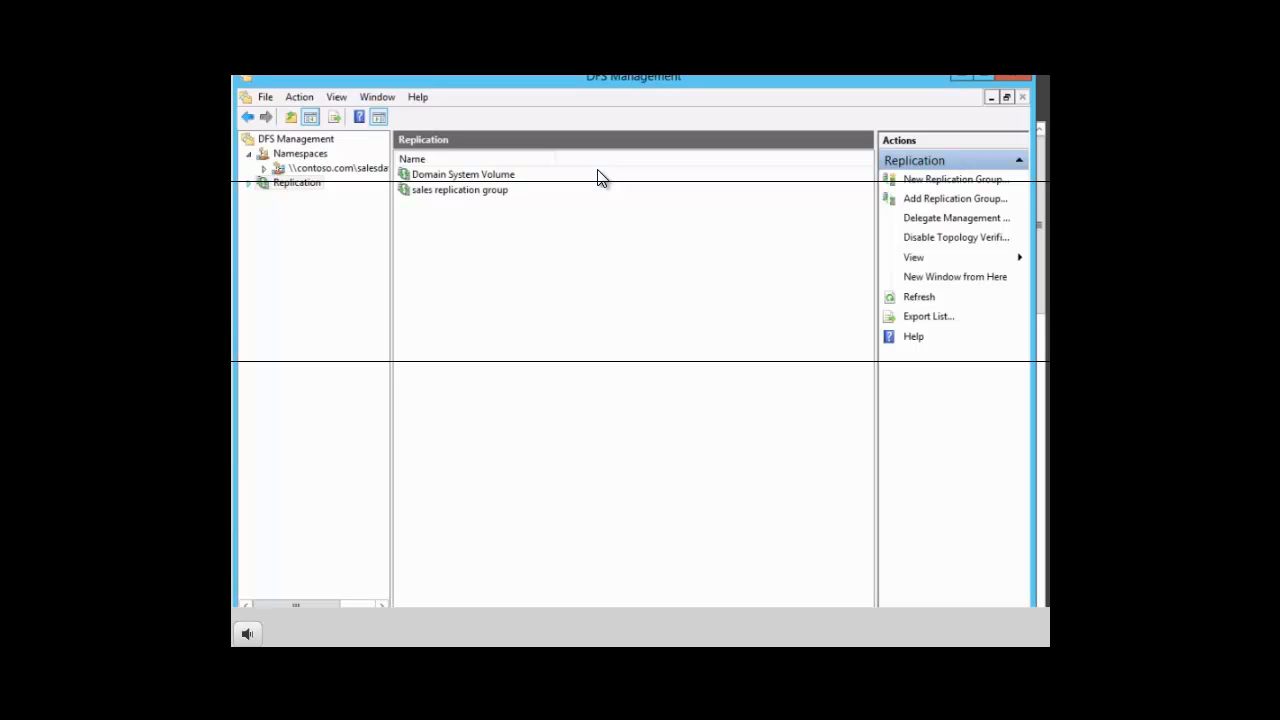
# Step: Open the sales replication group and examine the general properties and schedule of its SERVER1 to DC connection
pyautogui.click(249, 184)
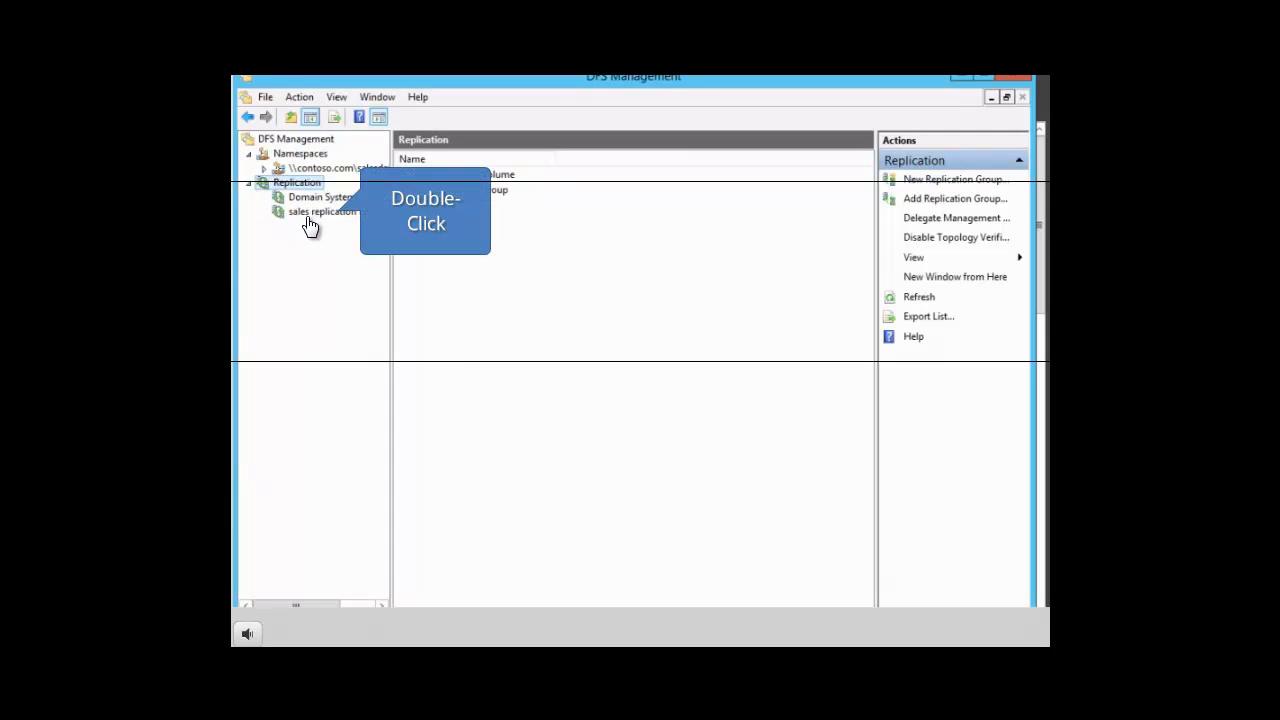
pyautogui.doubleClick(311, 213)
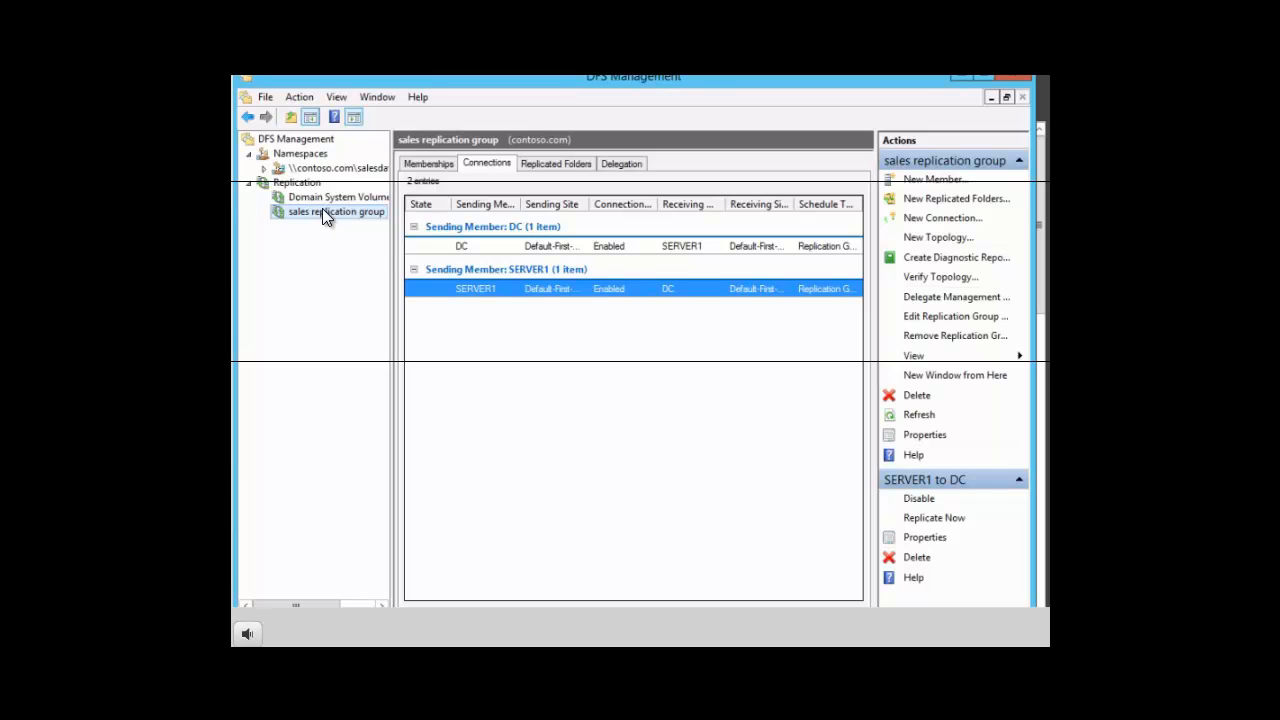
pyautogui.rightClick(480, 294)
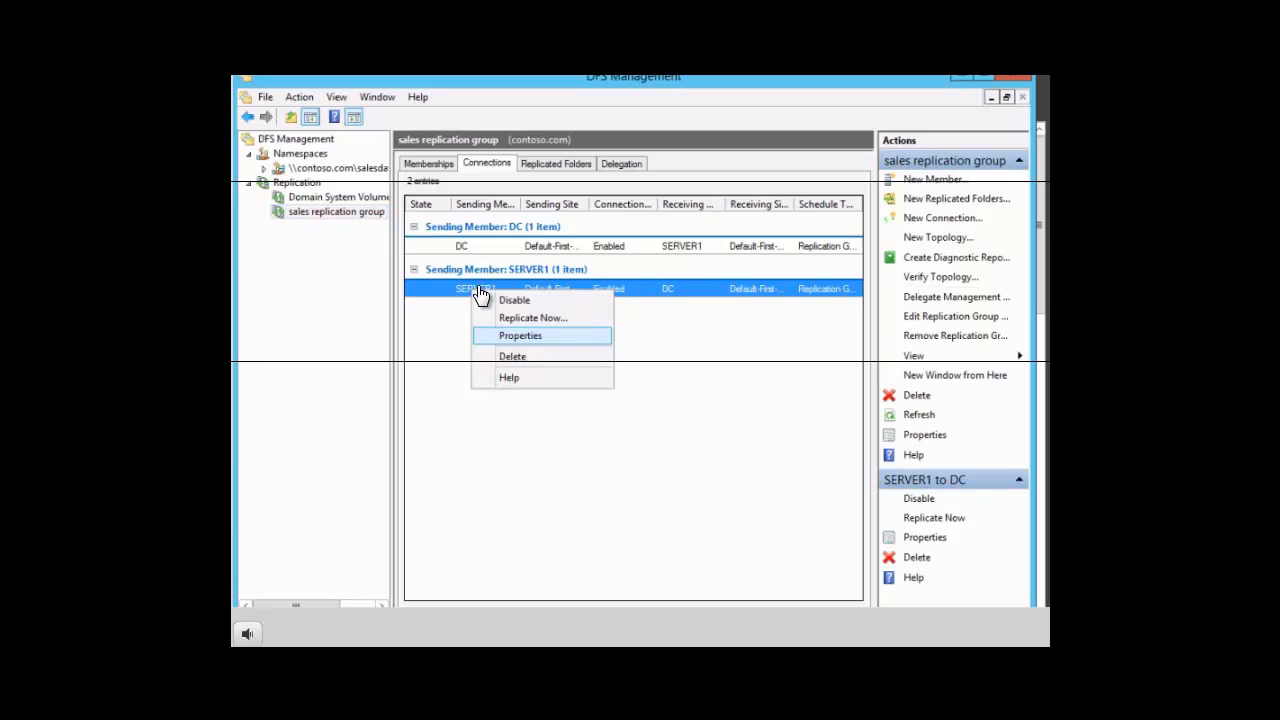
pyautogui.doubleClick(510, 337)
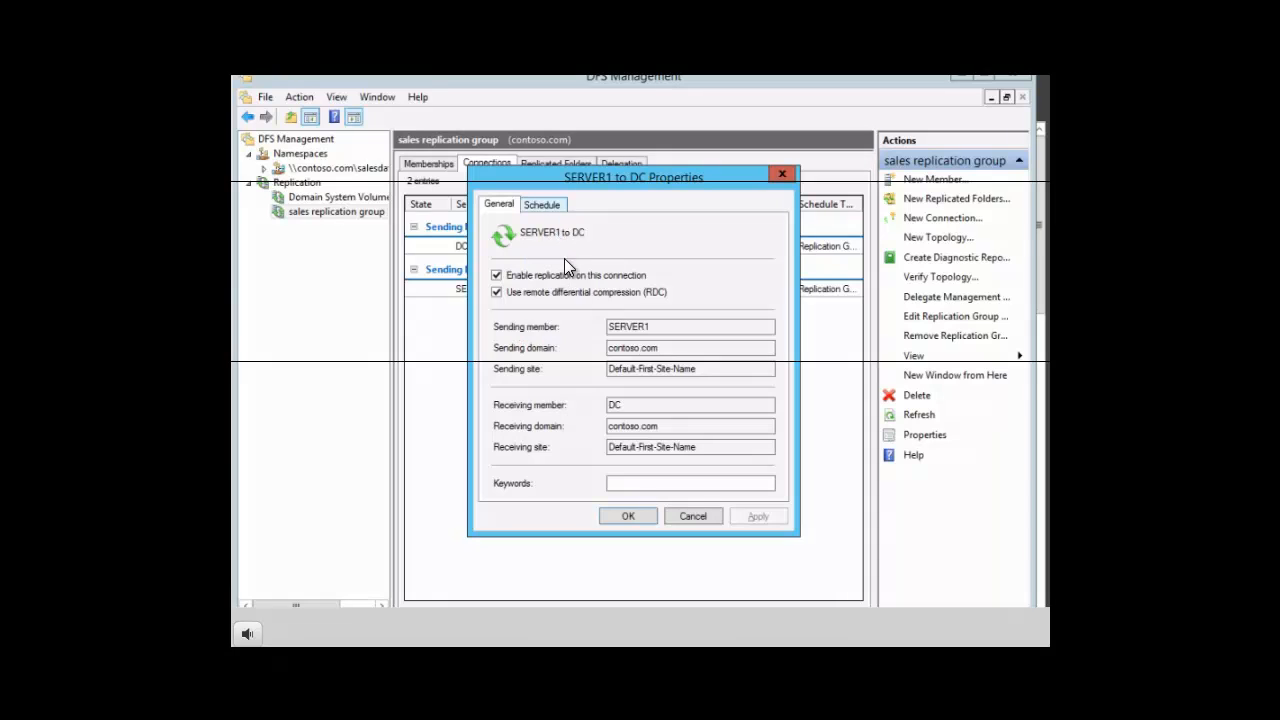
pyautogui.click(552, 206)
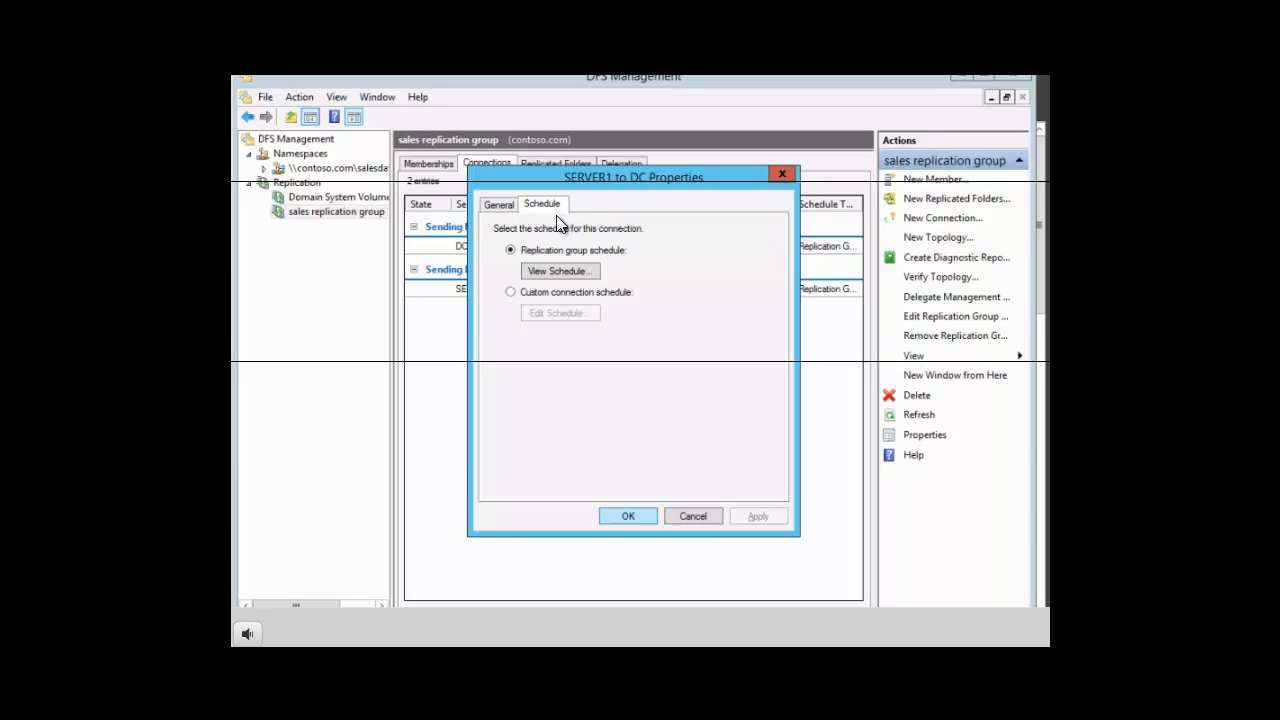
pyautogui.click(630, 518)
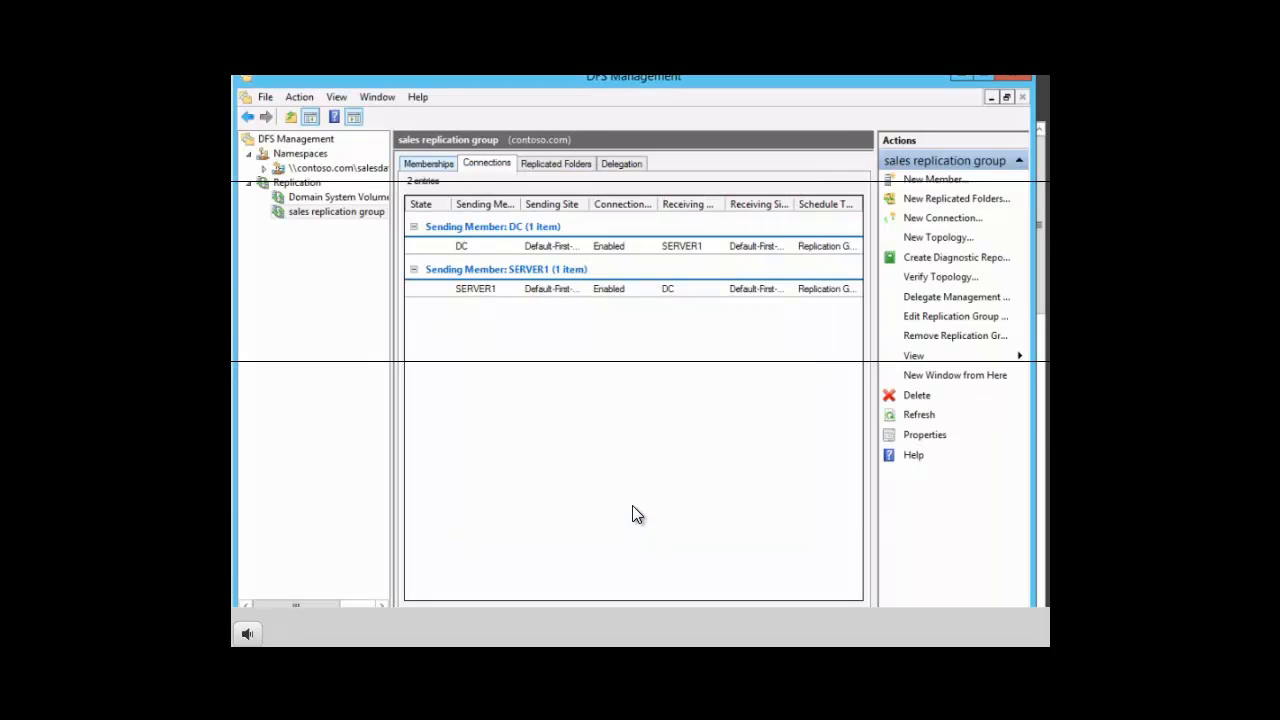